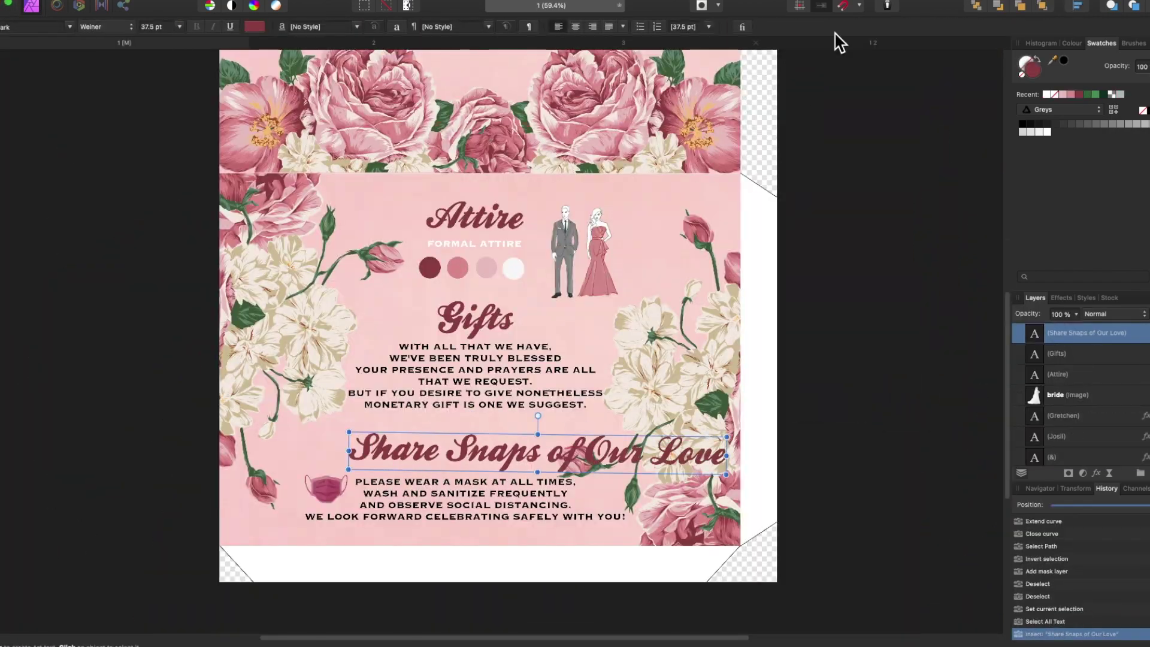
Nudge the 'Share Snaps of Our Love' heading slightly up-left, then go to the names page.
left_click(456, 492)
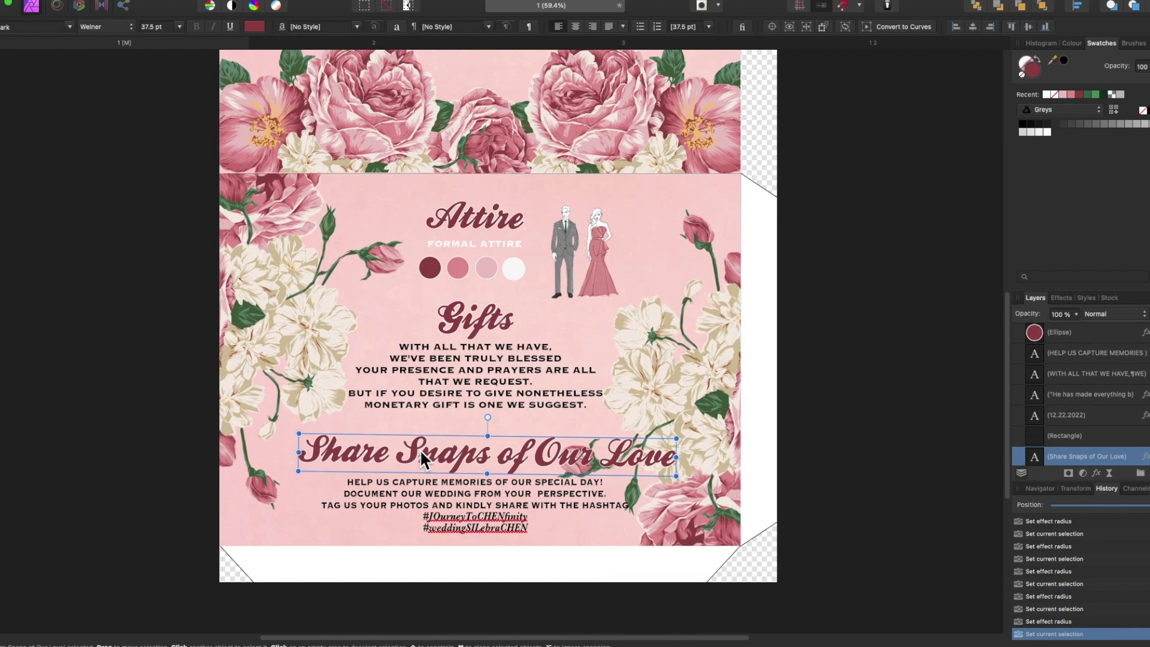
left_click_drag(421, 459, 413, 455)
left_click(469, 511)
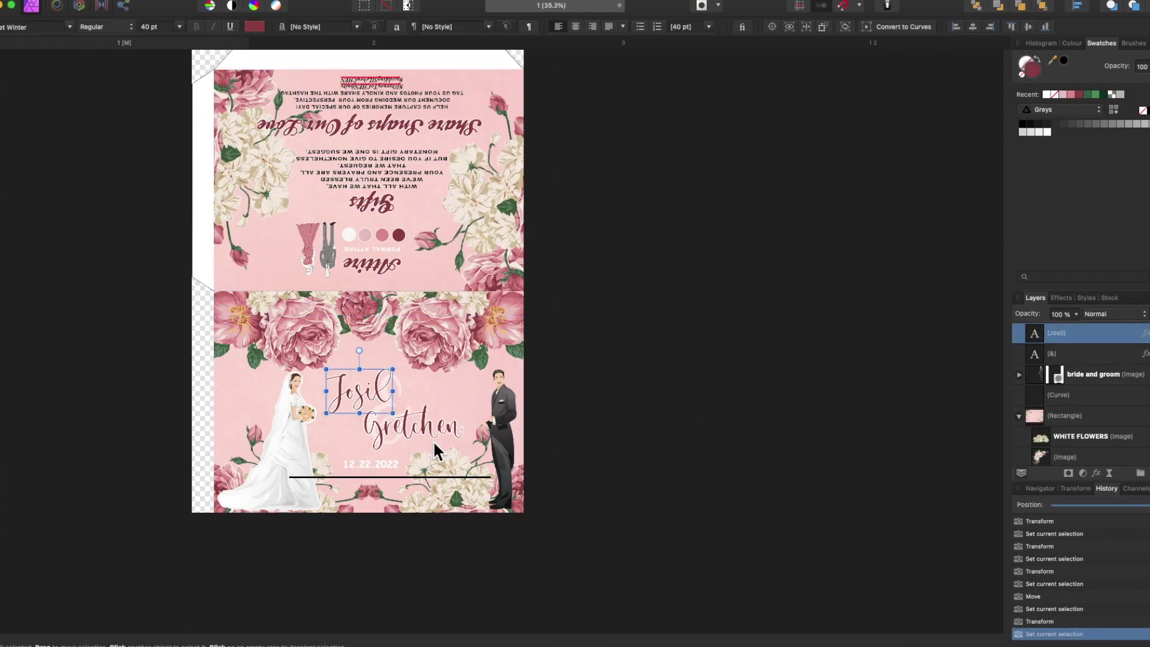
left_click(1094, 360)
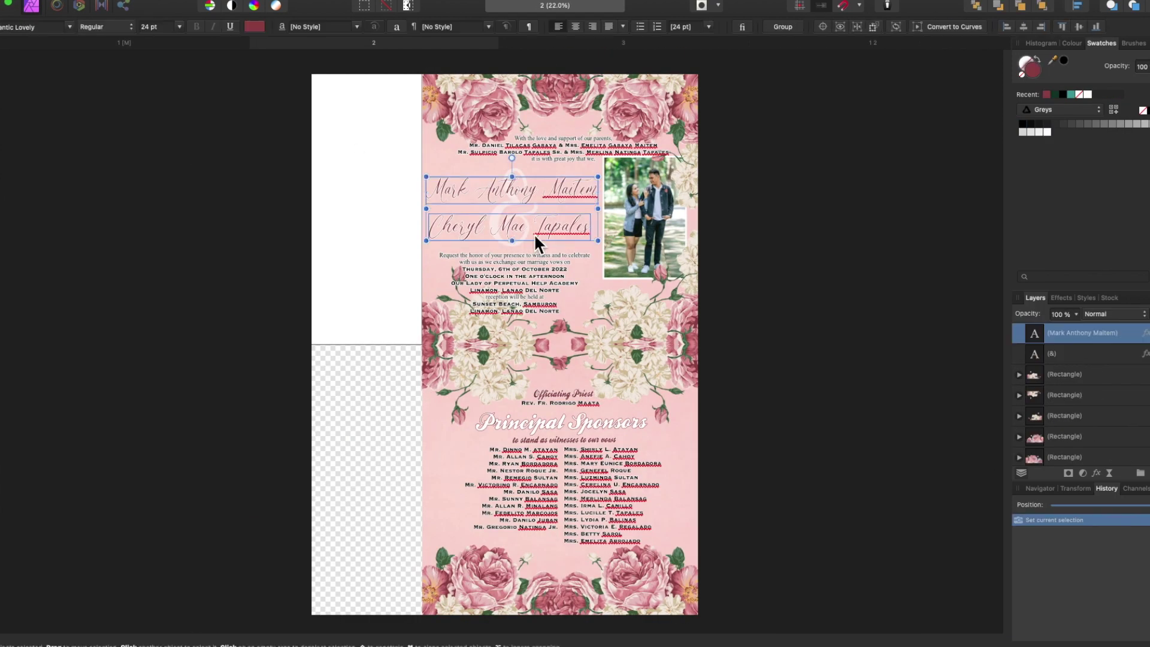
Delete the white placeholder box, retype the couple's name line, and shrink it to fit.
key("Delete")
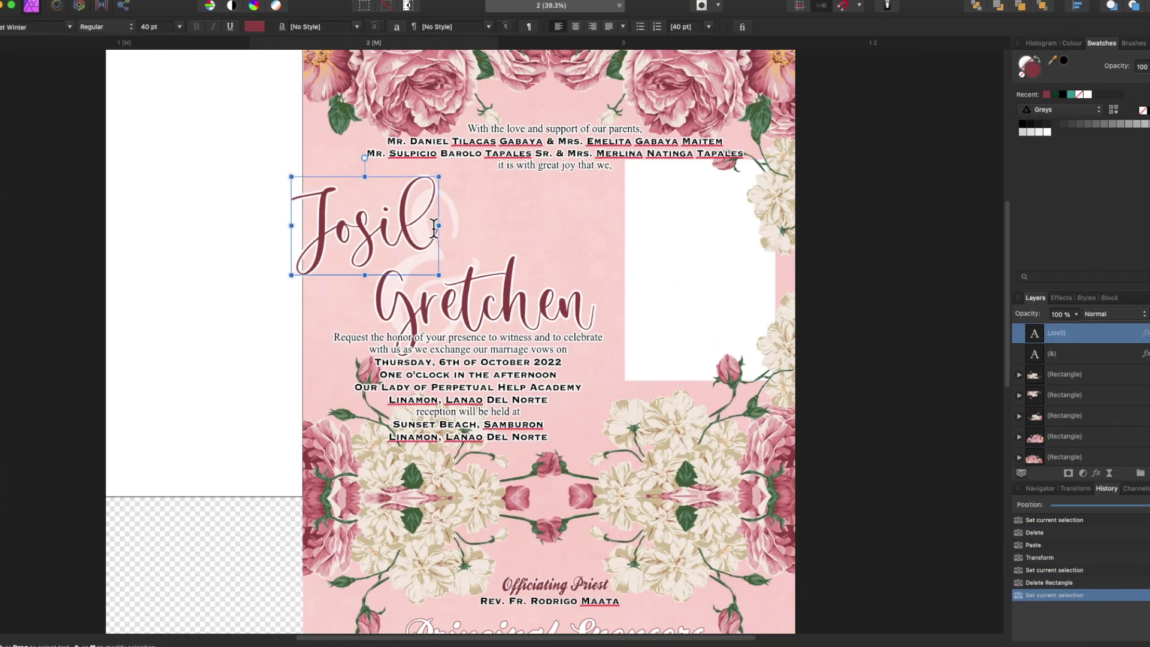
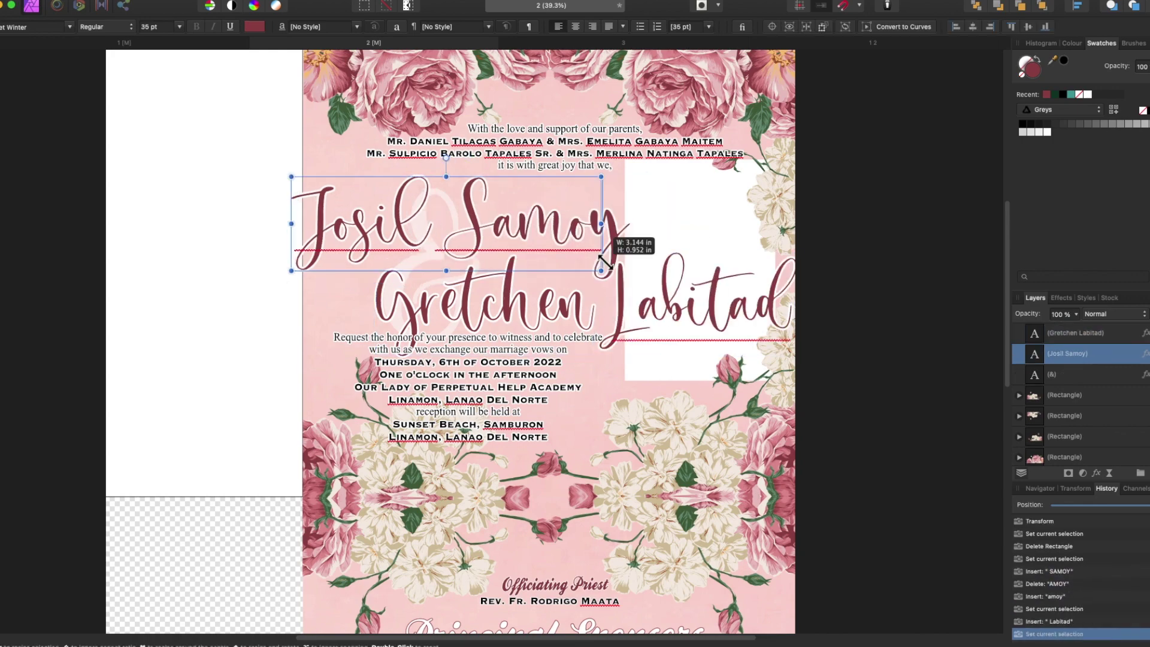
left_click_drag(623, 234, 601, 223)
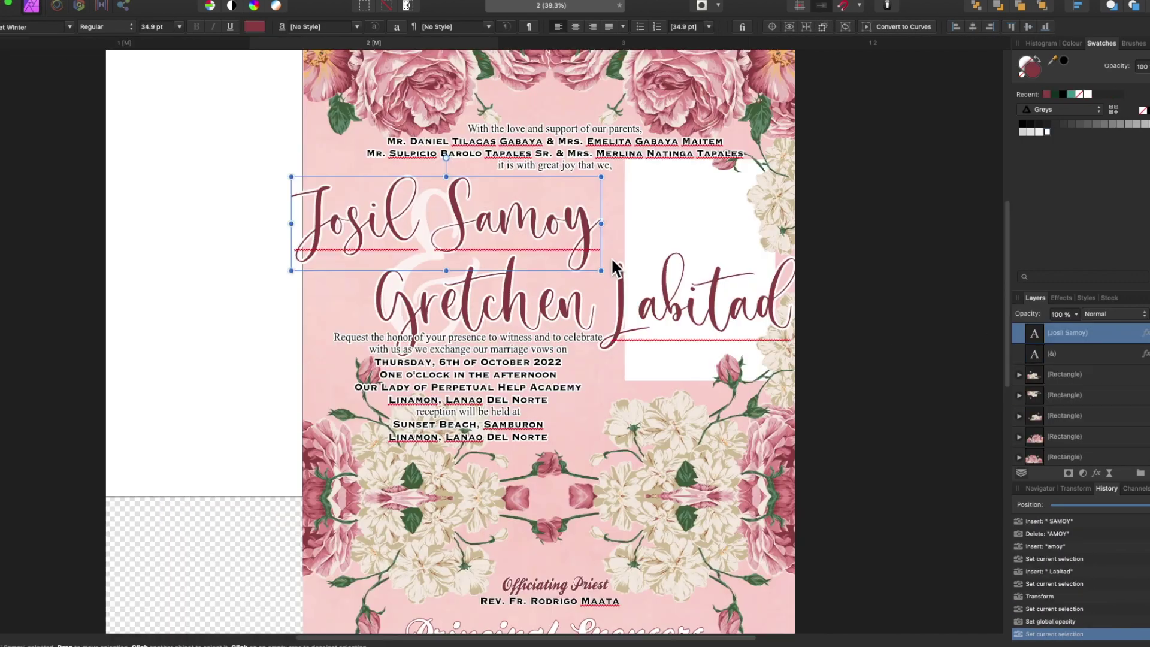
Replace both families' parent names and delete the leftover white rectangle.
left_click(394, 175)
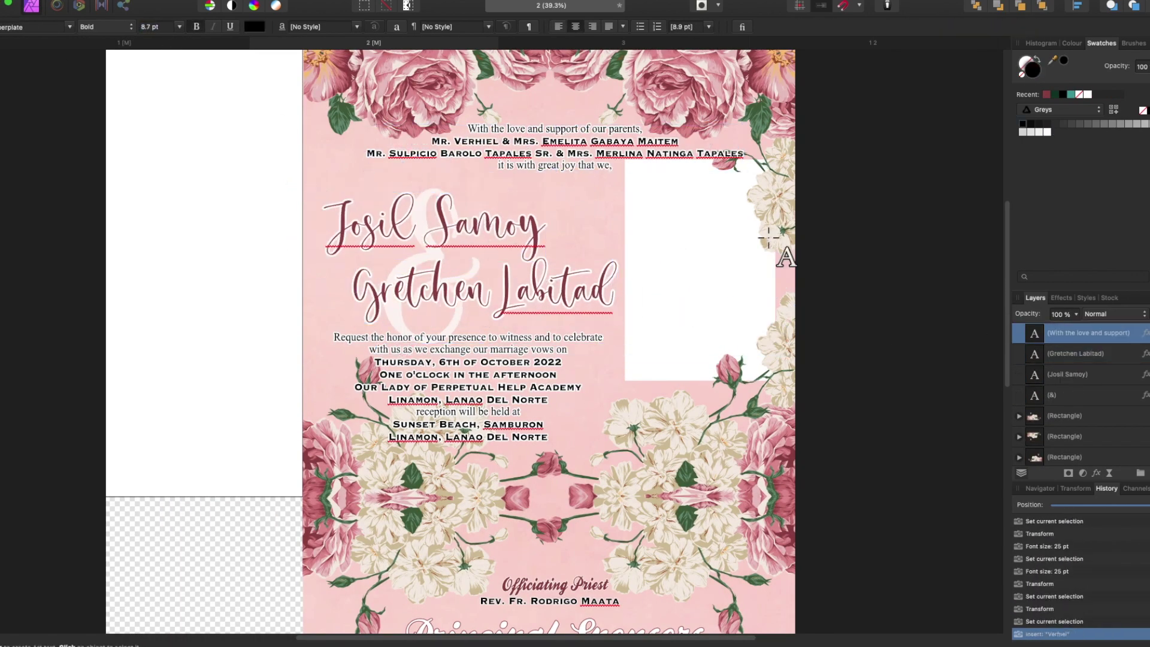
left_click_drag(389, 154, 704, 152)
key("Escape")
left_click(660, 267)
key("Delete")
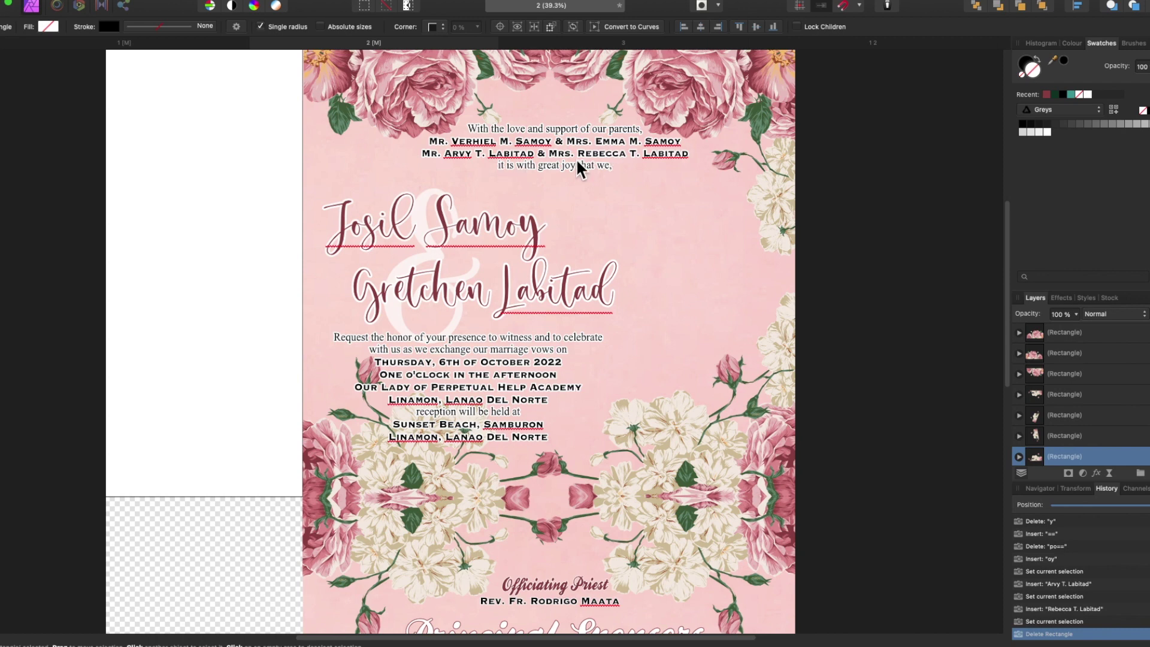
Change the wedding date's day to 22nd and retype the venue and address lines.
key("t")
double_click(453, 362)
type("22nd")
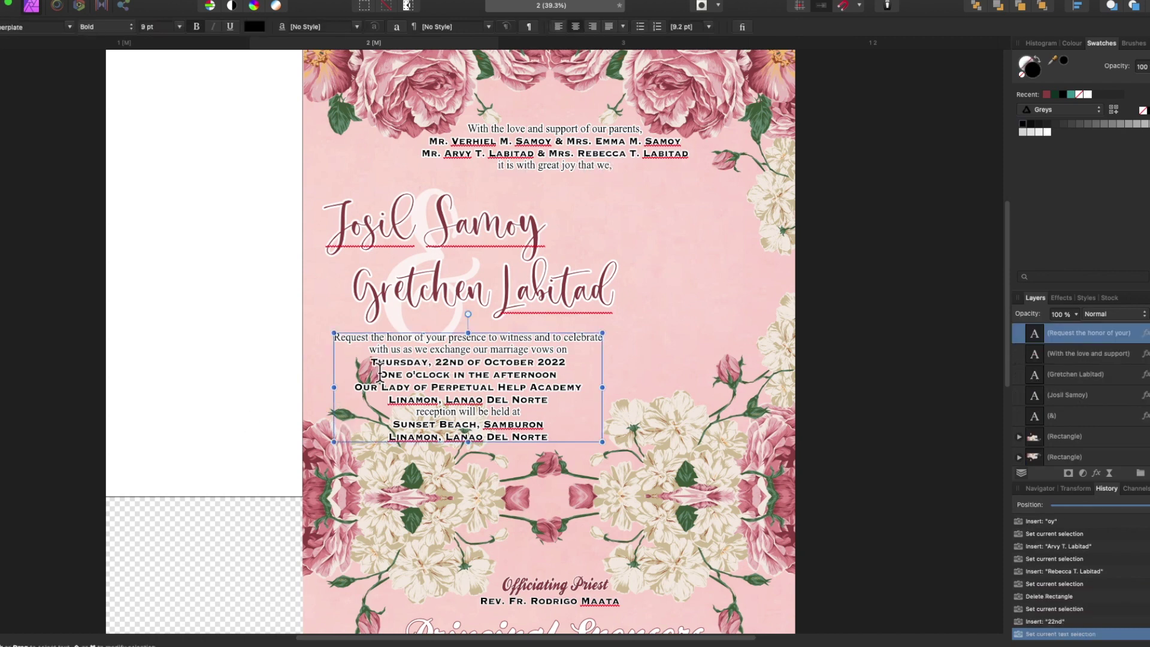
left_click_drag(354, 386, 549, 433)
type("Me")
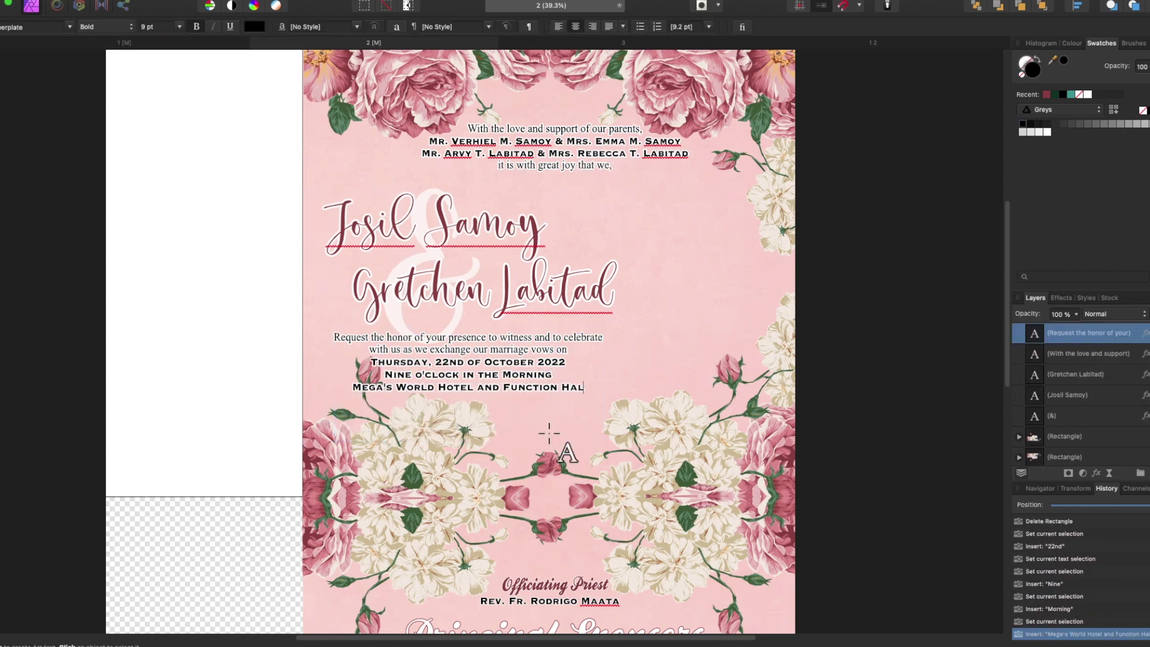
key("Return")
type("Aurora Extension, Purok Gemilina Cientro")
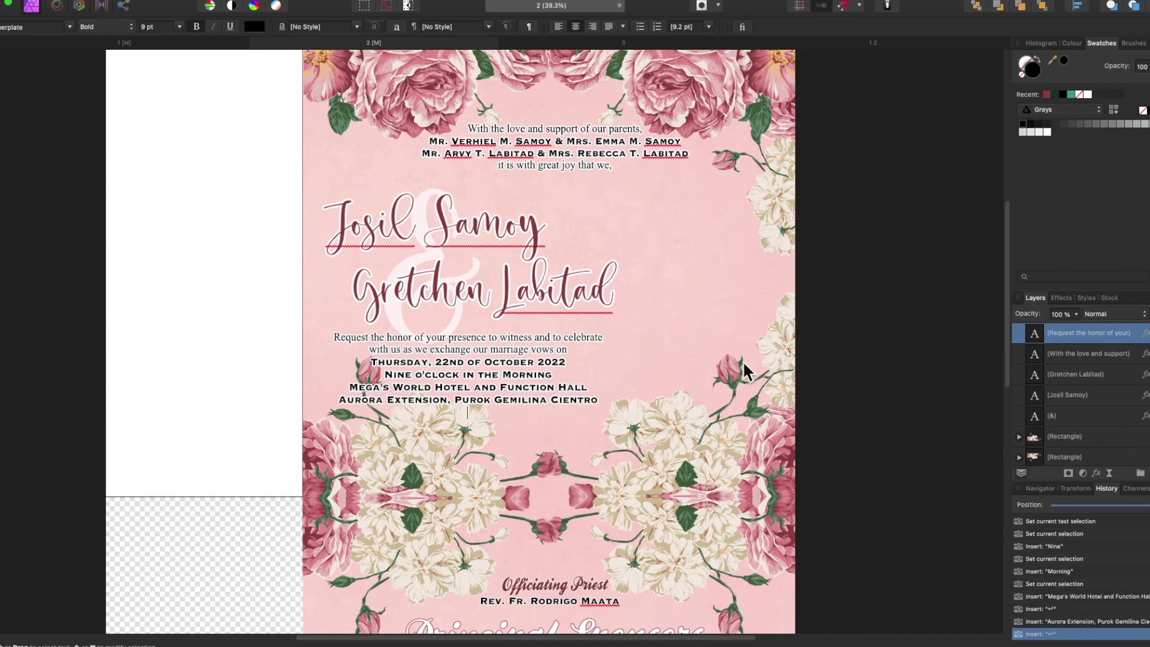
scroll(441, 439, "down", 5)
Replace the officiant's name and change 'Priest' to 'Priestess'.
left_click_drag(480, 362, 516, 363)
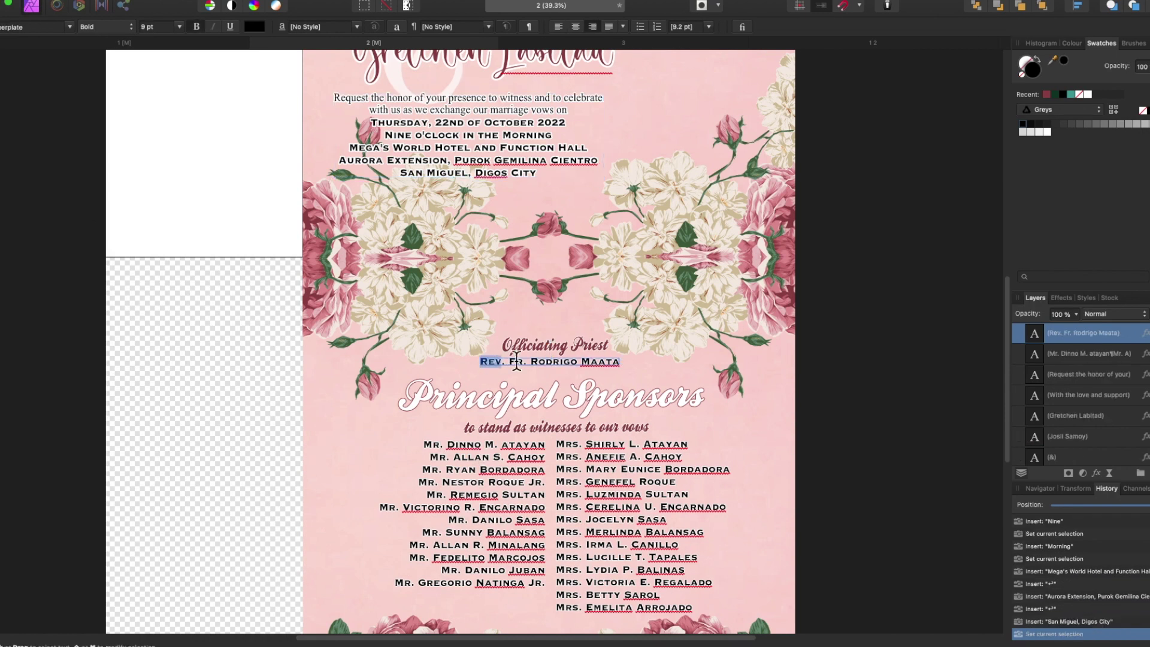
left_click(608, 345)
type("ess")
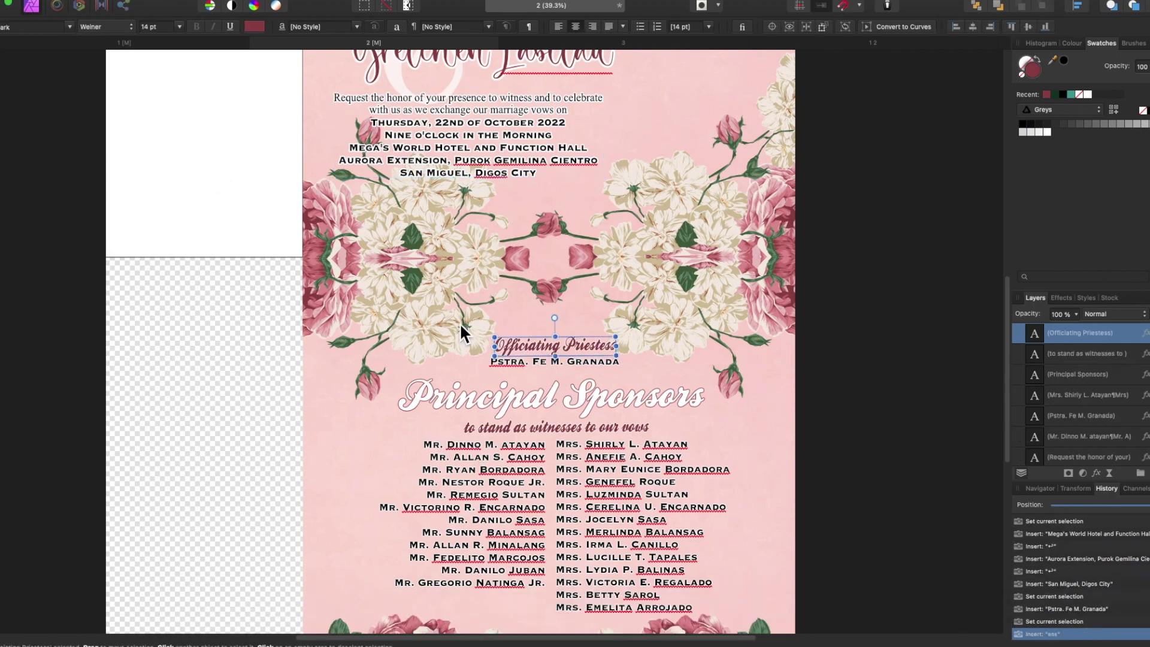
Replace the left Principal Sponsors column with seven new sponsor names, one per line.
scroll(606, 415, "down", 3)
left_click(485, 359)
key("super+a")
key("Return")
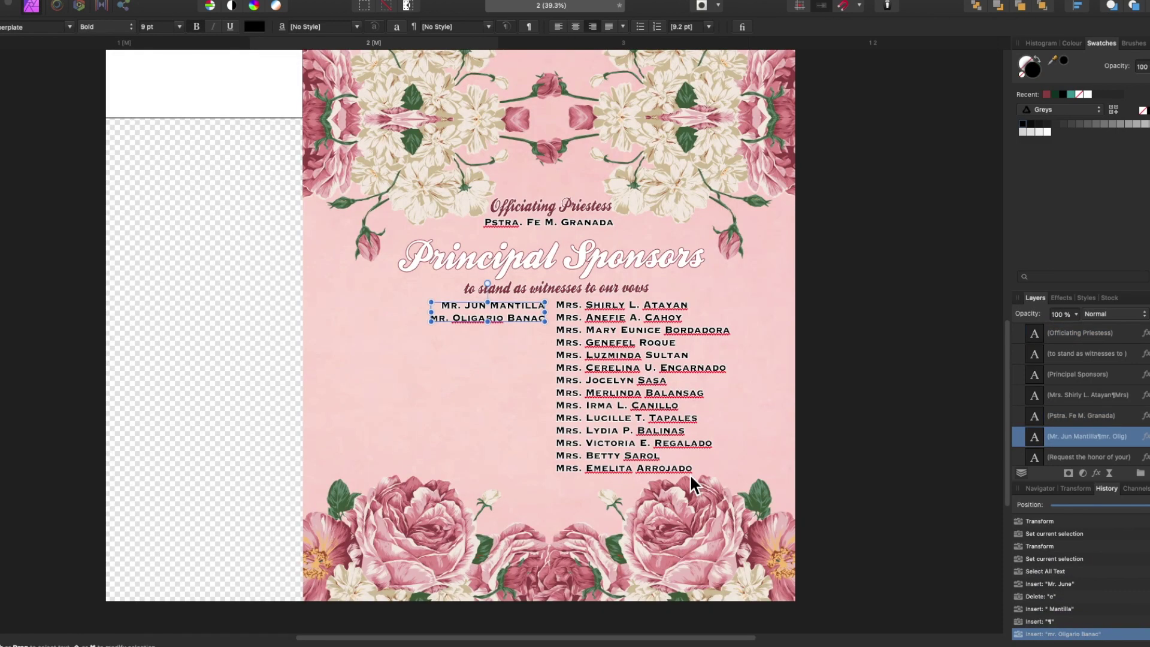
type("II")
key("shift+Return")
key("shift+Return")
key("shift+Return")
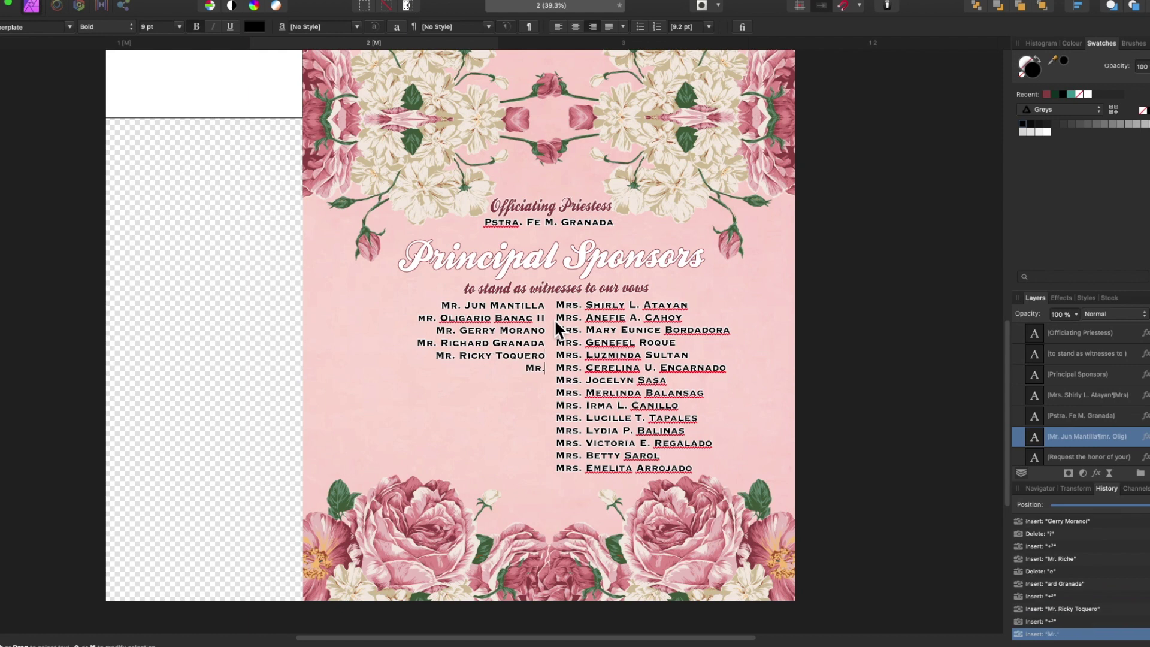
key("shift+Return")
key("shift+Return")
type("Prof. P")
key("BackSpace")
Replace the right sponsor column with the new sponsor names.
left_click(617, 355)
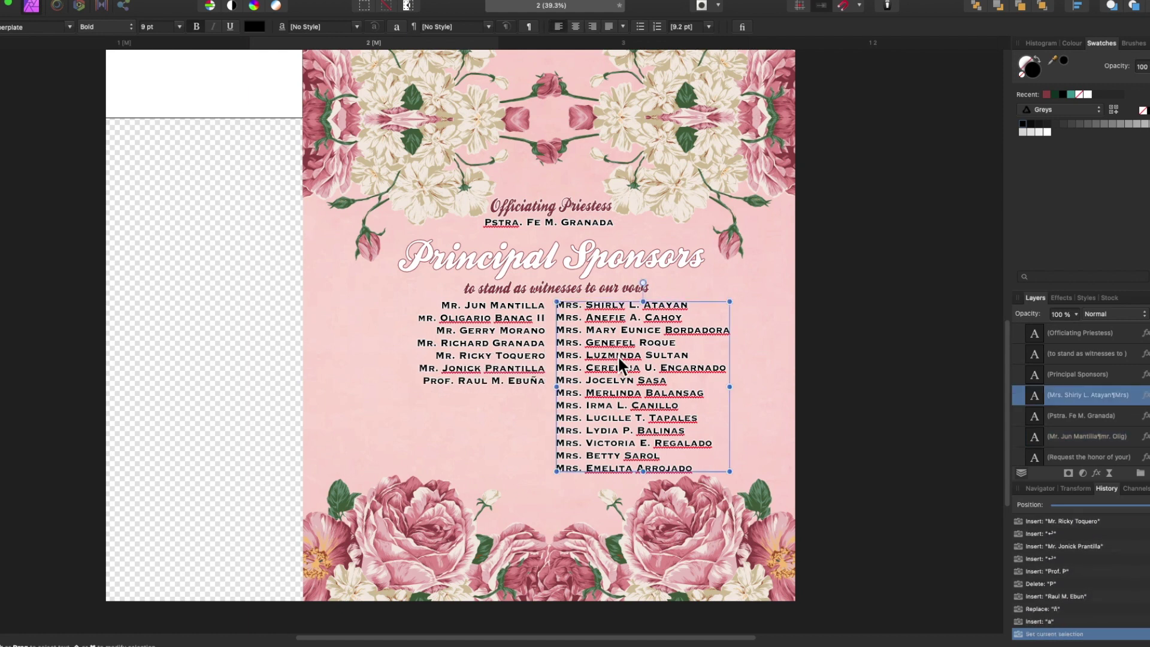
key("super+a")
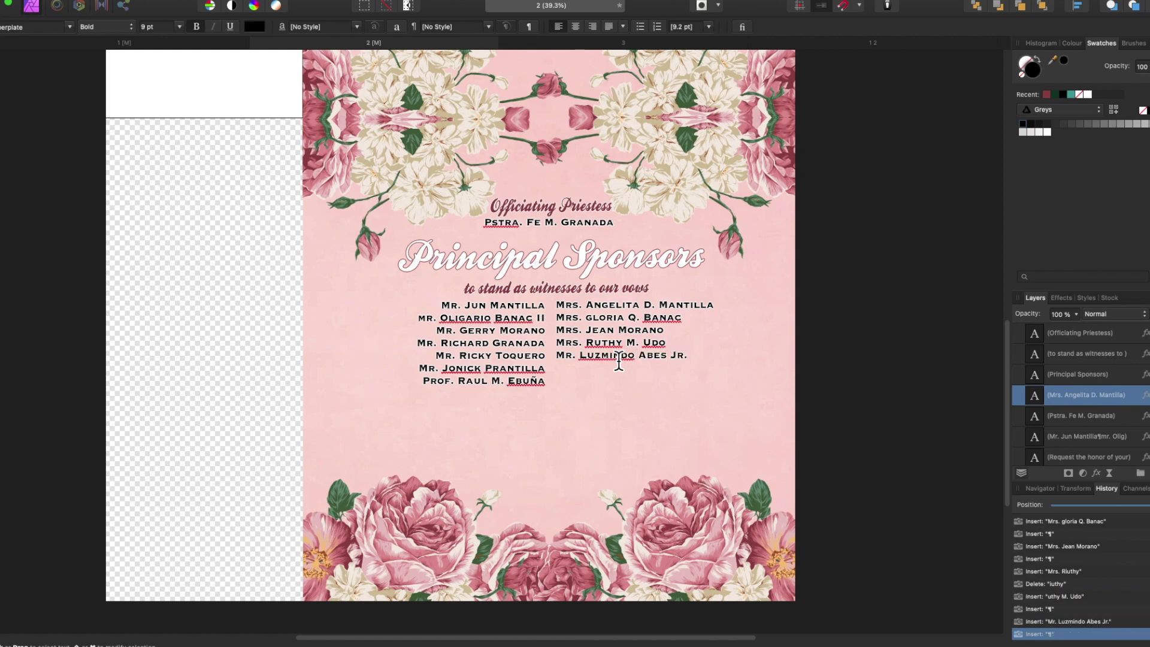
key("Escape")
Align the two sponsor columns and shift the whole sponsors block, with heading and officiant, down.
left_click(491, 359)
left_click(645, 329)
left_click_drag(645, 335, 657, 339)
left_click(523, 352, "shift")
key("shift+Down")
left_click(541, 290)
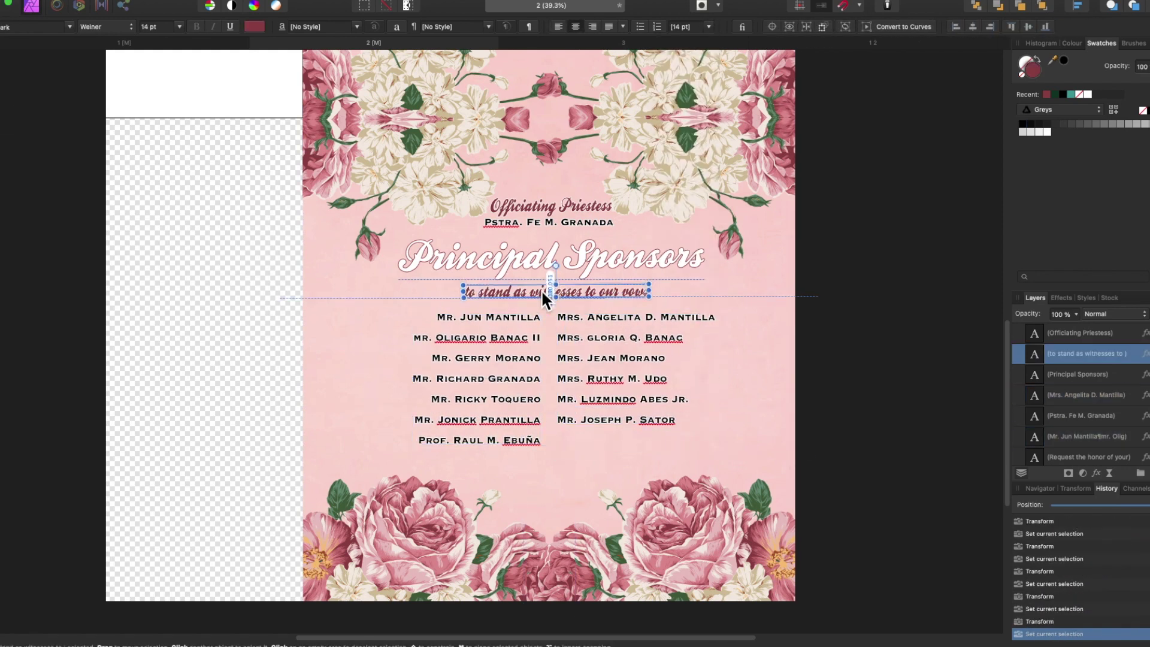
left_click(505, 266, "shift")
left_click(532, 224, "shift")
key("shift+Down")
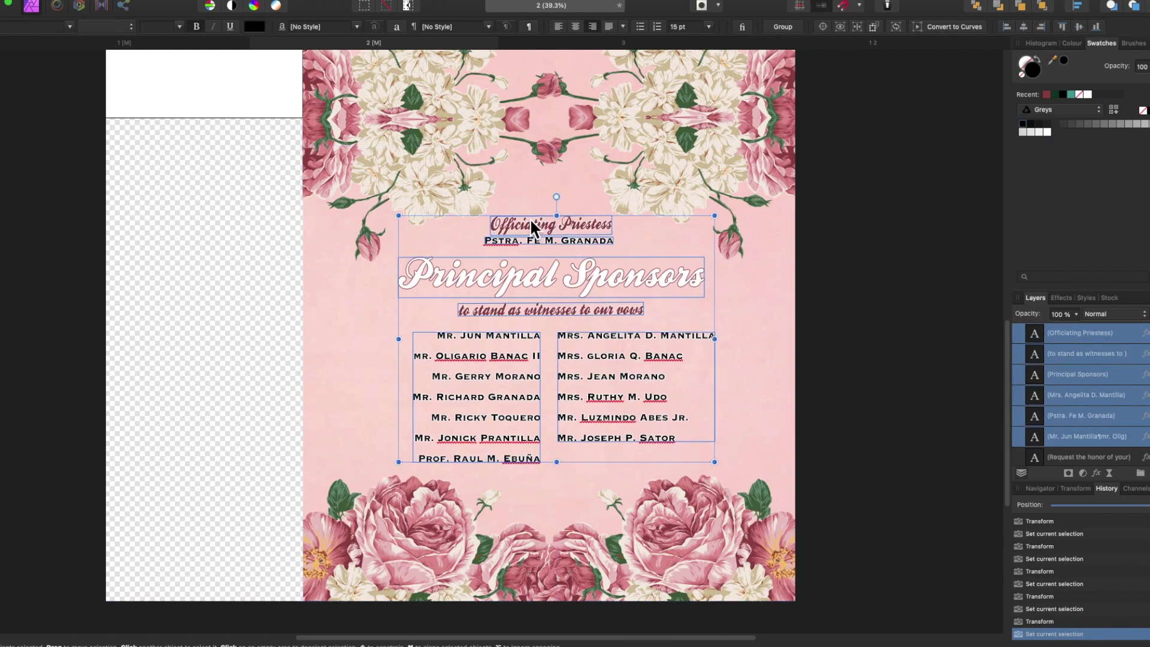
left_click(545, 235)
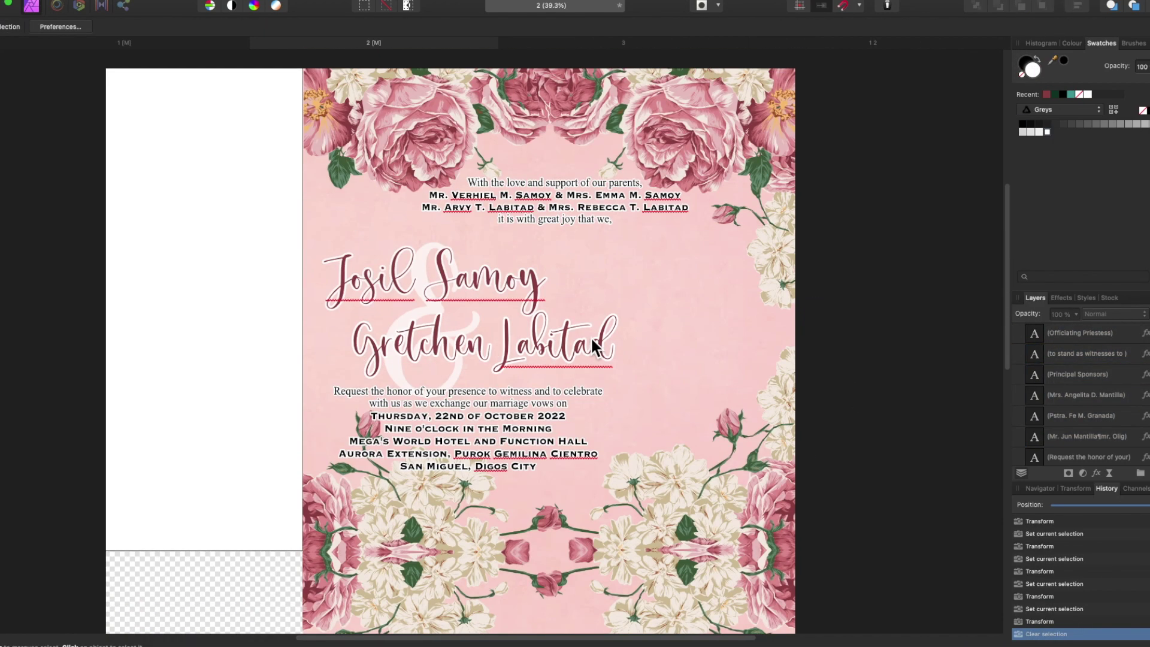
Draw a no-outline curve with the Pen tool along the rose stem above the parents' text.
scroll(590, 337, "up", 5)
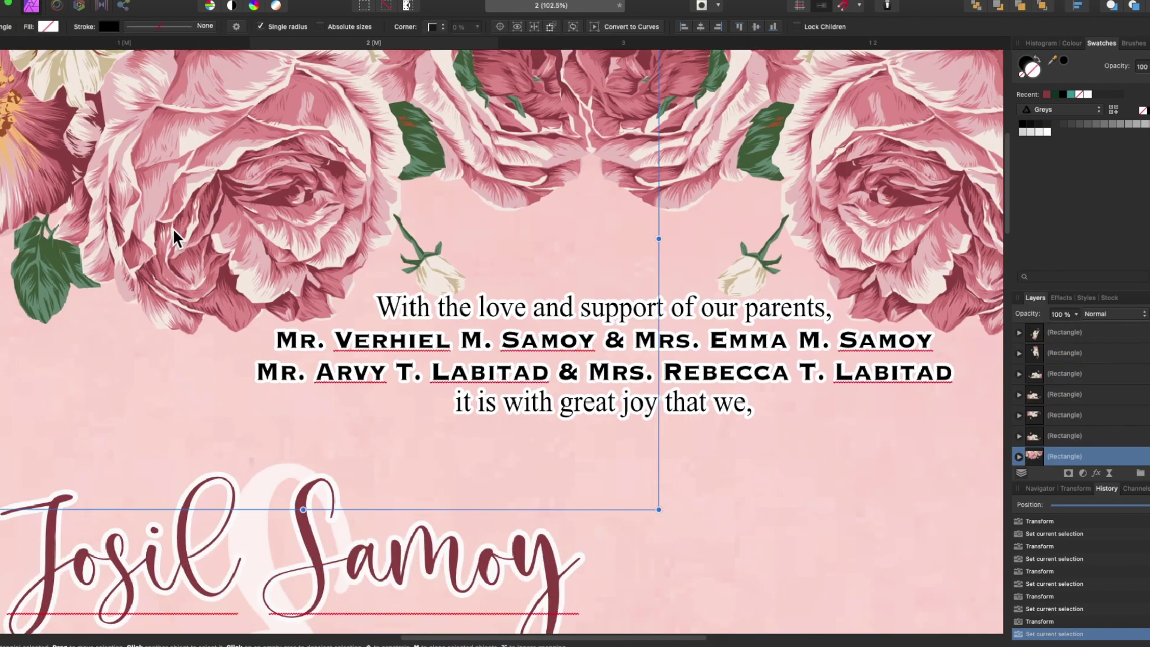
key("p")
left_click(395, 211)
left_click(451, 220)
left_click(249, 26)
left_click(227, 48)
left_click(384, 211)
left_click(375, 206)
left_click(373, 212)
scroll(379, 216, "up", 3)
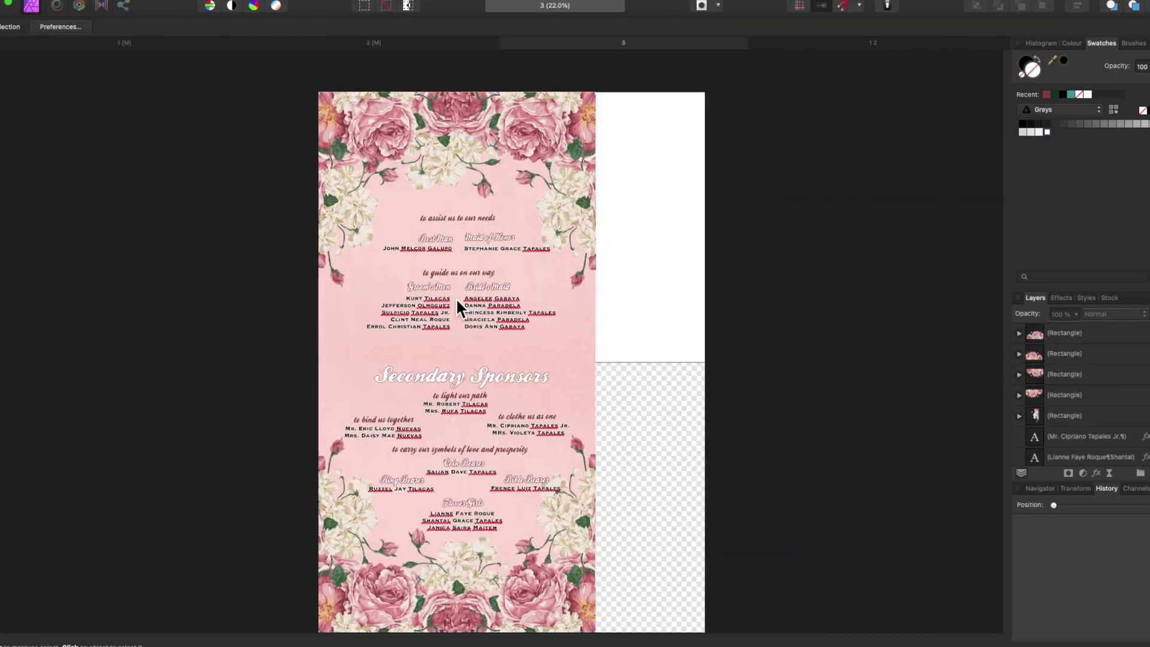
left_click(379, 243)
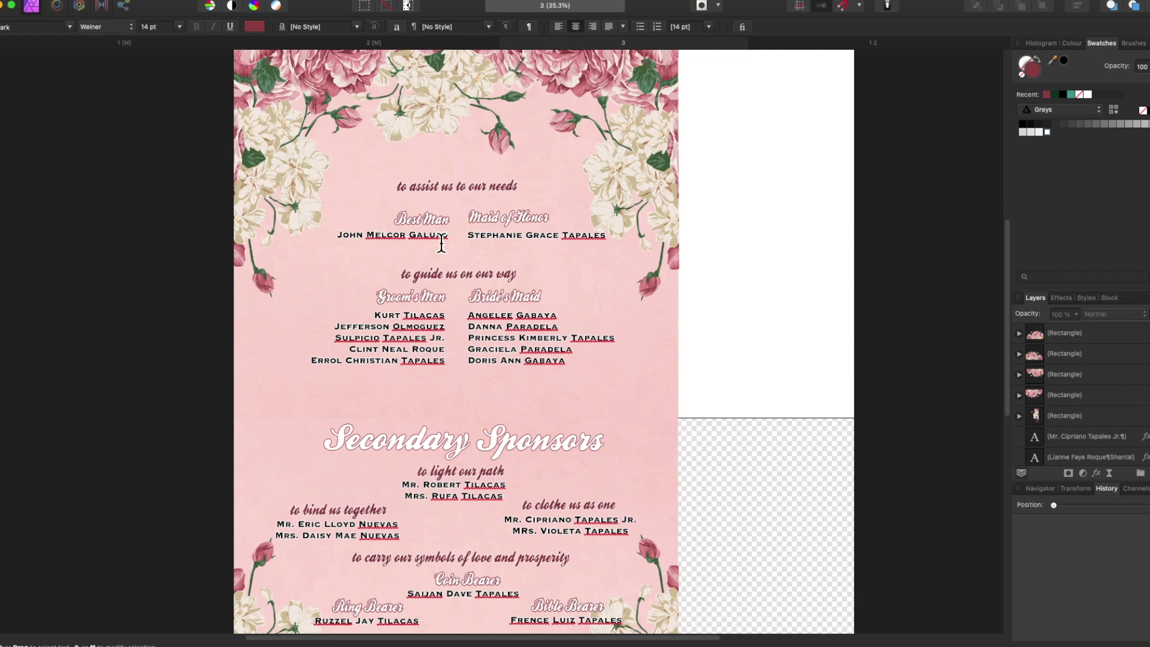
Enter new Best Man and Maid of Honor names and shift the Maid of Honor name left.
key("ctrl+a")
type("Jan")
left_click(527, 263)
key("ctrl+a")
left_click_drag(485, 223, 469, 223)
left_click(550, 217)
type("s")
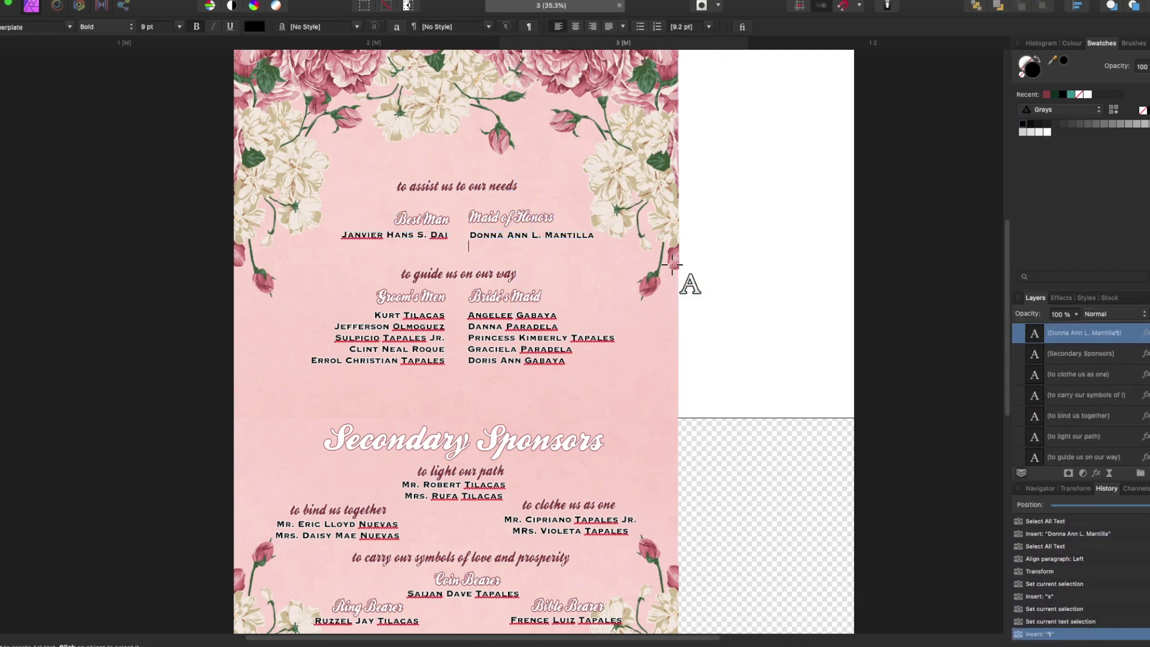
Replace the Groom's Men and Bride's Maid lists with single new names.
left_click(383, 344)
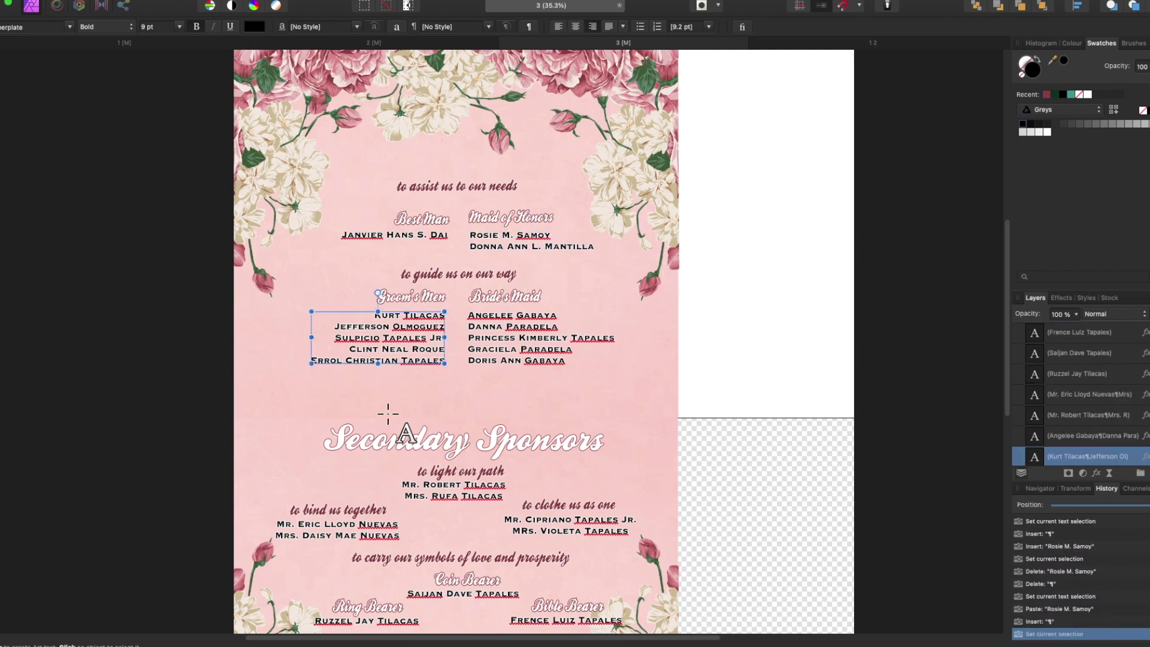
key("ctrl+a")
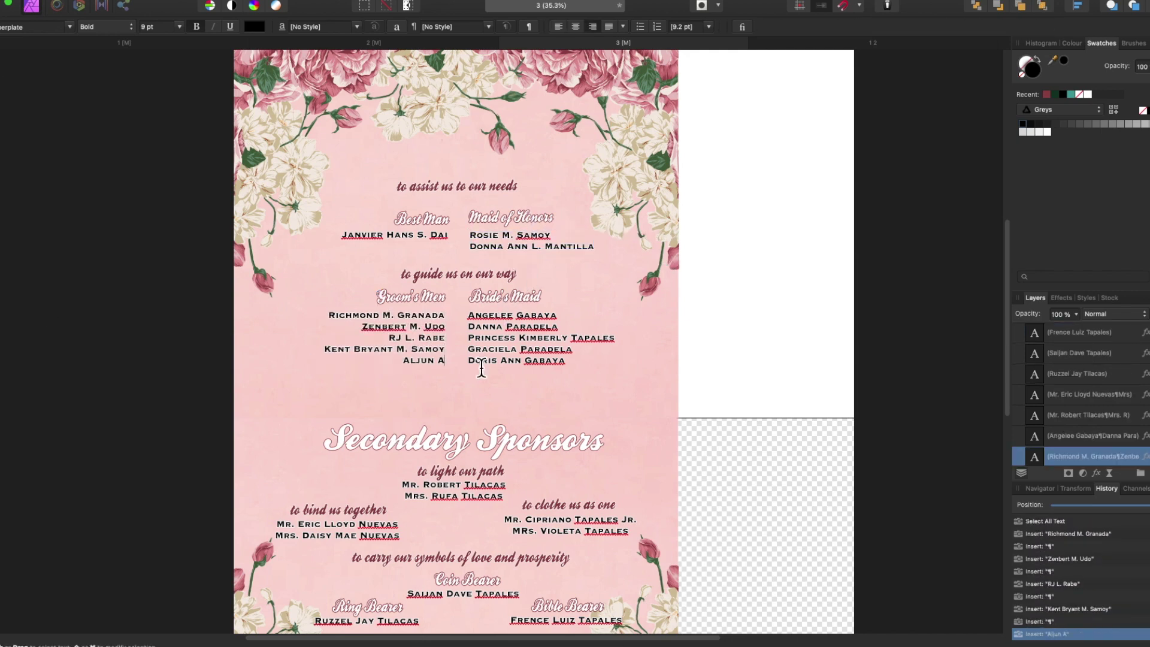
left_click(482, 365)
key("ctrl+a")
type("Sheena")
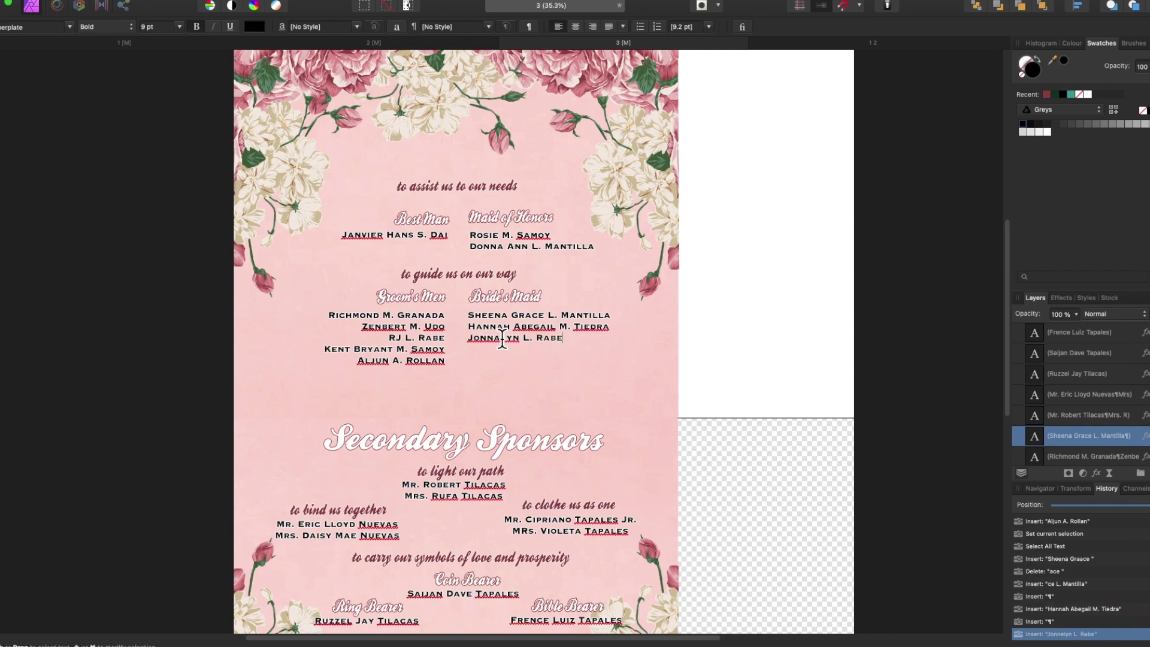
Move the upper attendants block up and duplicate the Groom's Men label and name line lower down.
left_click_drag(458, 185, 506, 332)
key("shift+Up")
key("shift+Up")
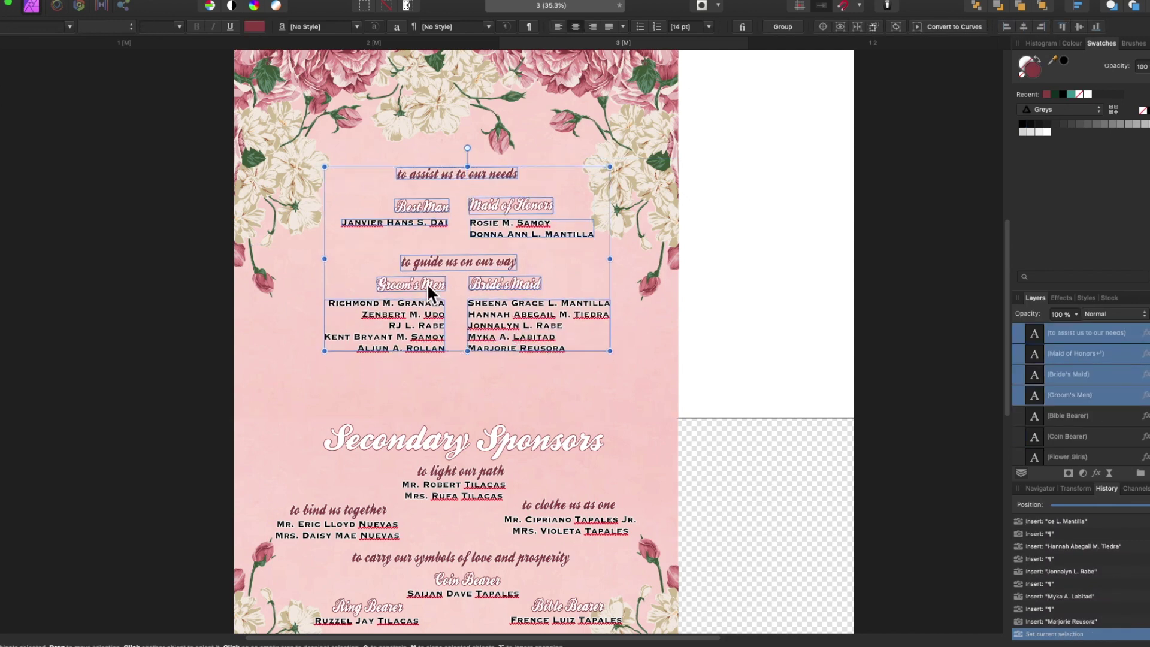
left_click(425, 284)
key("super+c")
key("super+v")
left_click_drag(426, 284, 425, 377)
key("Escape")
left_click(414, 223)
key("super+c")
key("super+v")
left_click_drag(414, 233, 415, 381)
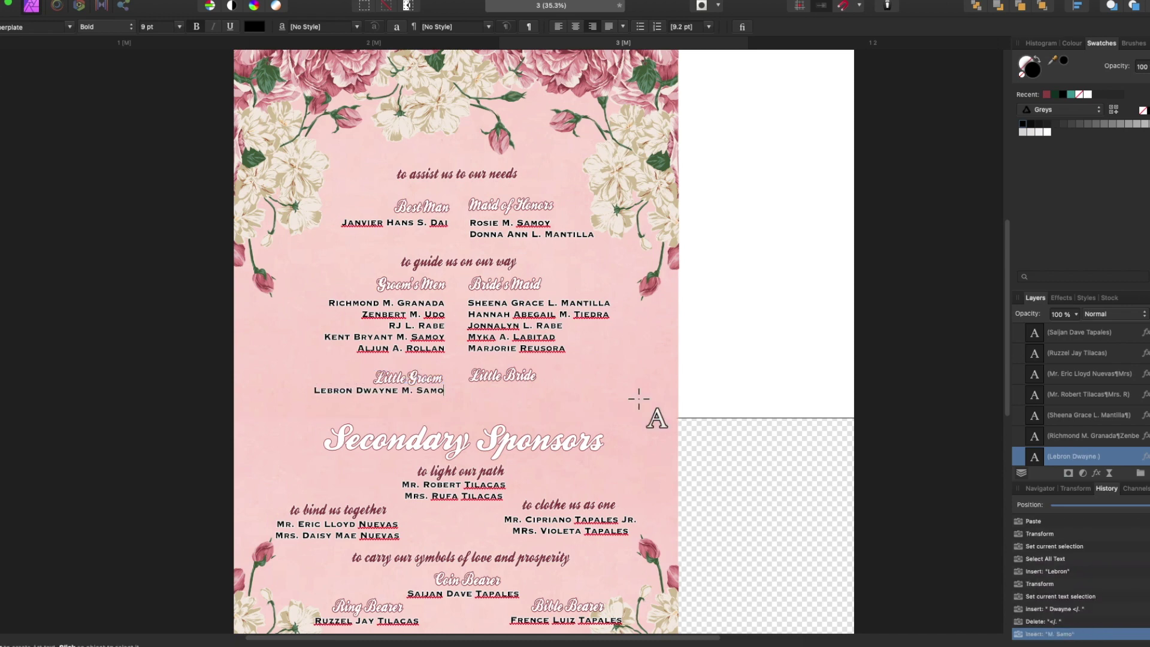
left_click_drag(512, 398, 514, 399)
Update the secondary sponsor names for 'to light our path', 'to bind us together' and 'to clothe us as one'.
scroll(458, 403, "down", 3)
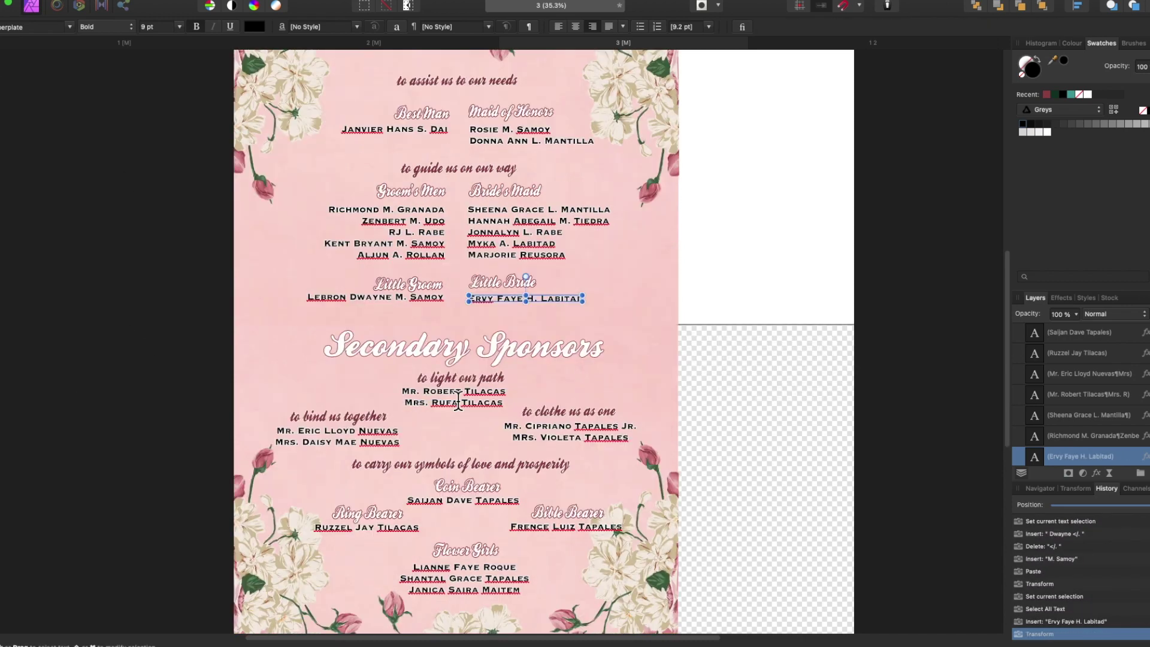
left_click(458, 402)
key("super+a")
scroll(473, 363, "up", 2)
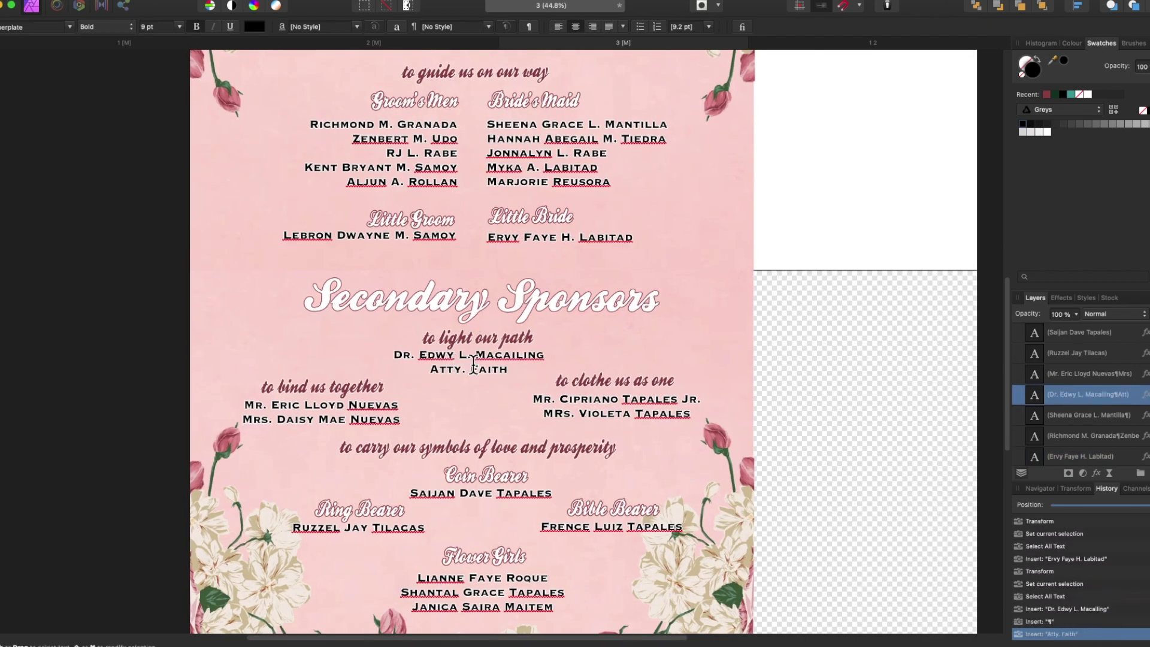
left_click(302, 405)
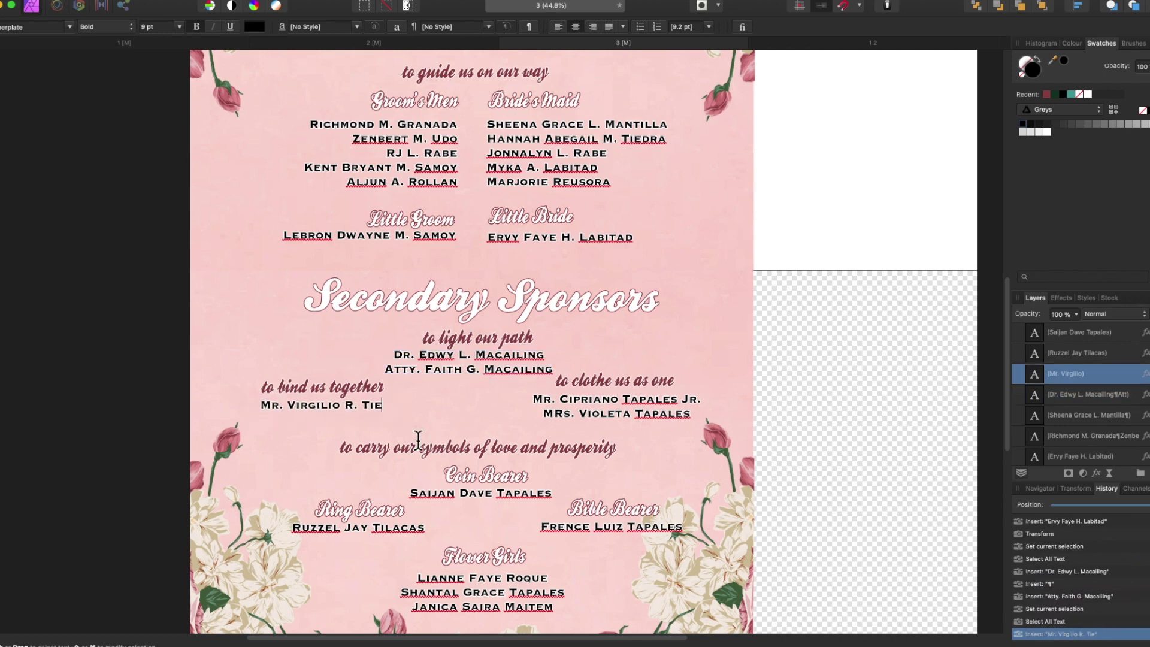
type("Tiedra")
left_click(608, 401)
key("super+a")
Enter new Coin Bearer, Ring Bearer and Bible Bearer names.
scroll(606, 407, "down", 2)
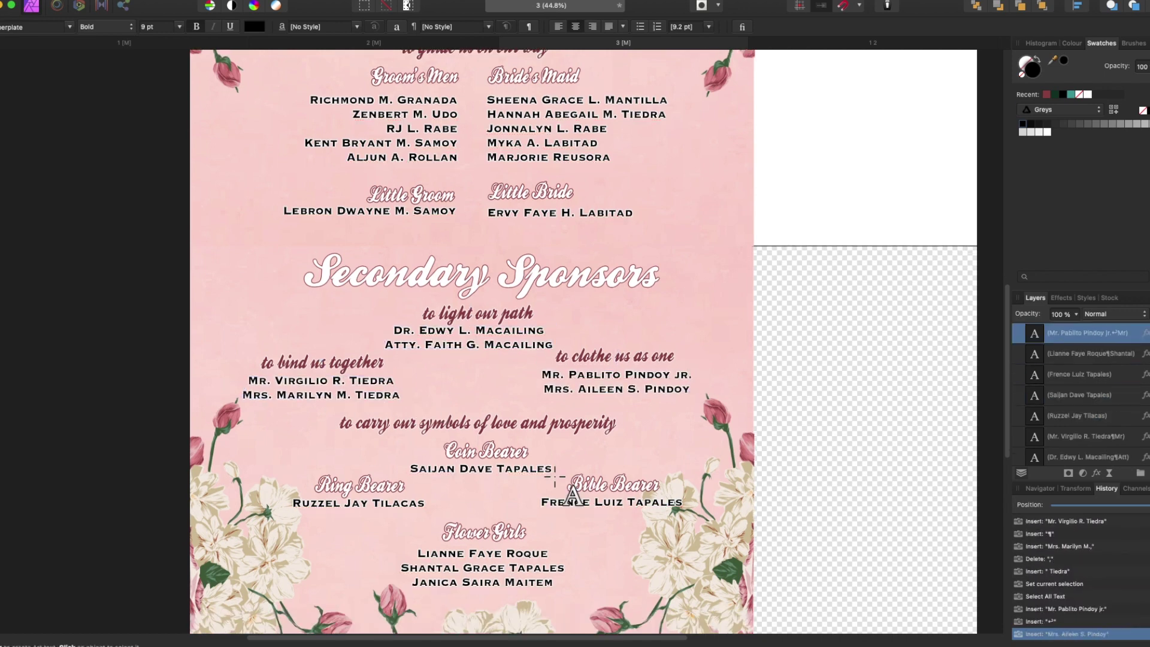
left_click(481, 447)
key("super+a")
type("S")
left_click(327, 487)
key("super+a")
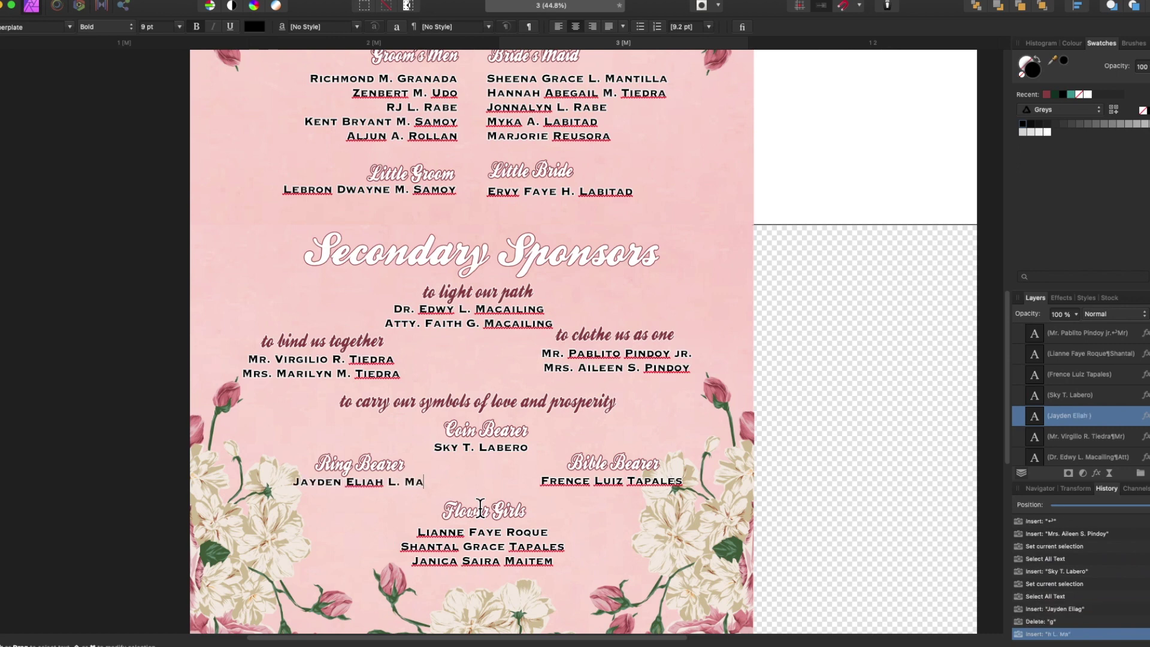
left_click(602, 481)
key("super+a")
type("Jhon Cly")
Replace the three Flower Girls with a single name.
left_click(591, 564)
key("super+a")
type("Alleyah Chlo")
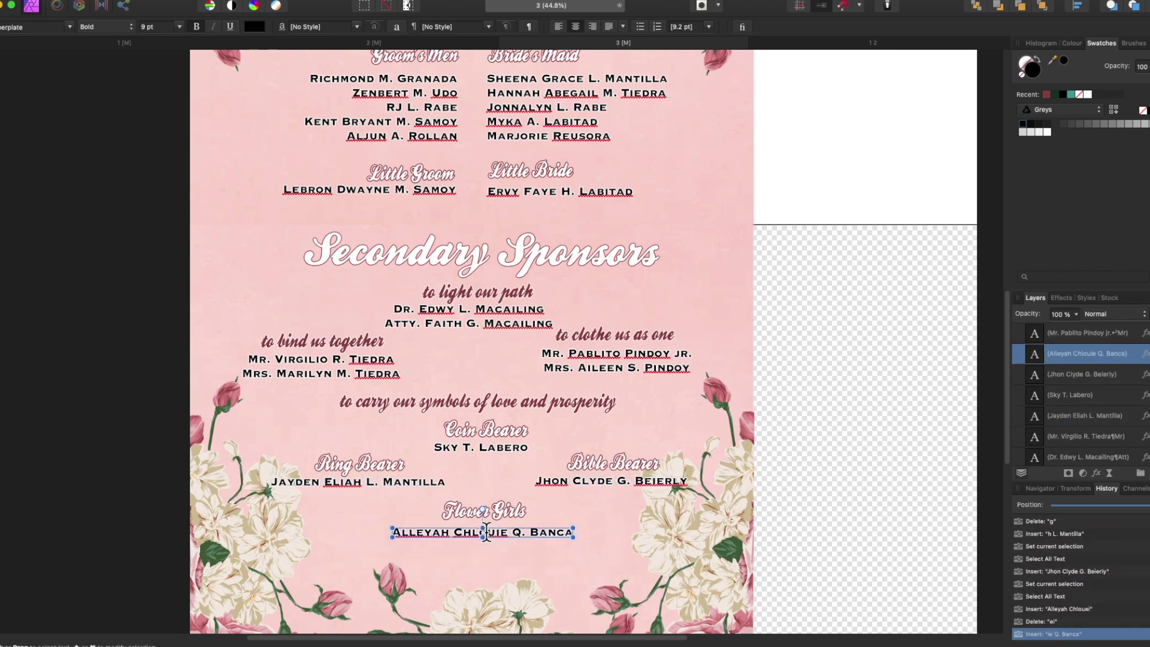
scroll(388, 454, "down", 2)
scroll(389, 454, "up", 10)
left_click(473, 203)
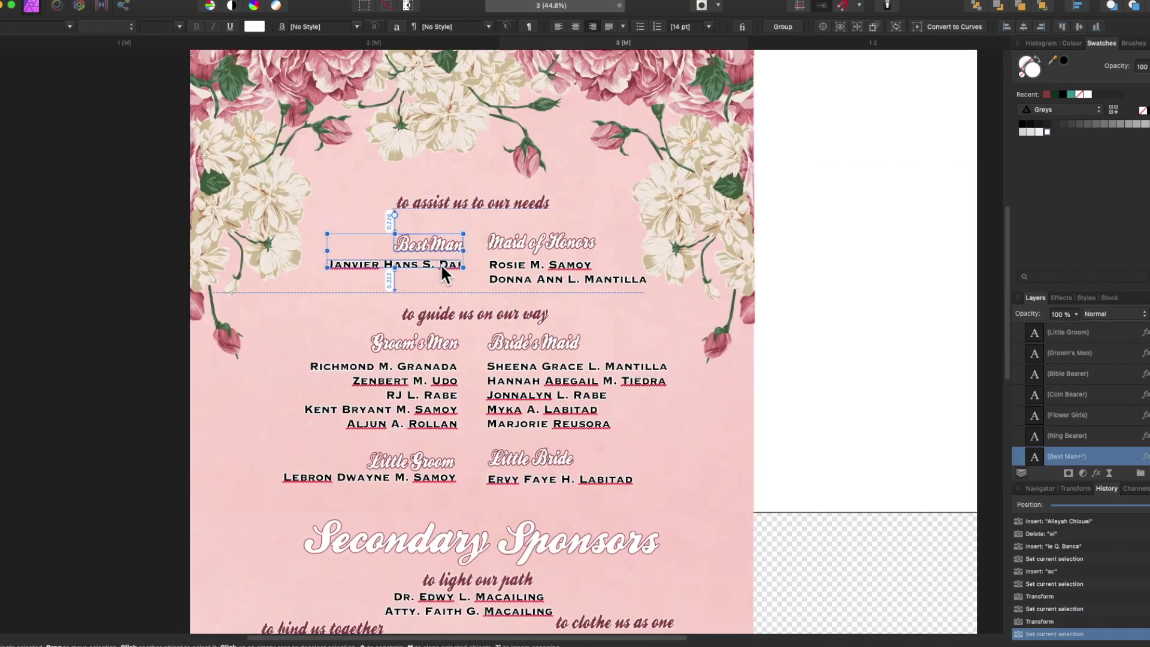
Nudge the Best Man, Maid of Honor, 'to guide us' and groomsmen/bridesmaids blocks up slightly.
left_click(519, 268)
key("Up")
left_click(415, 260)
key("Up")
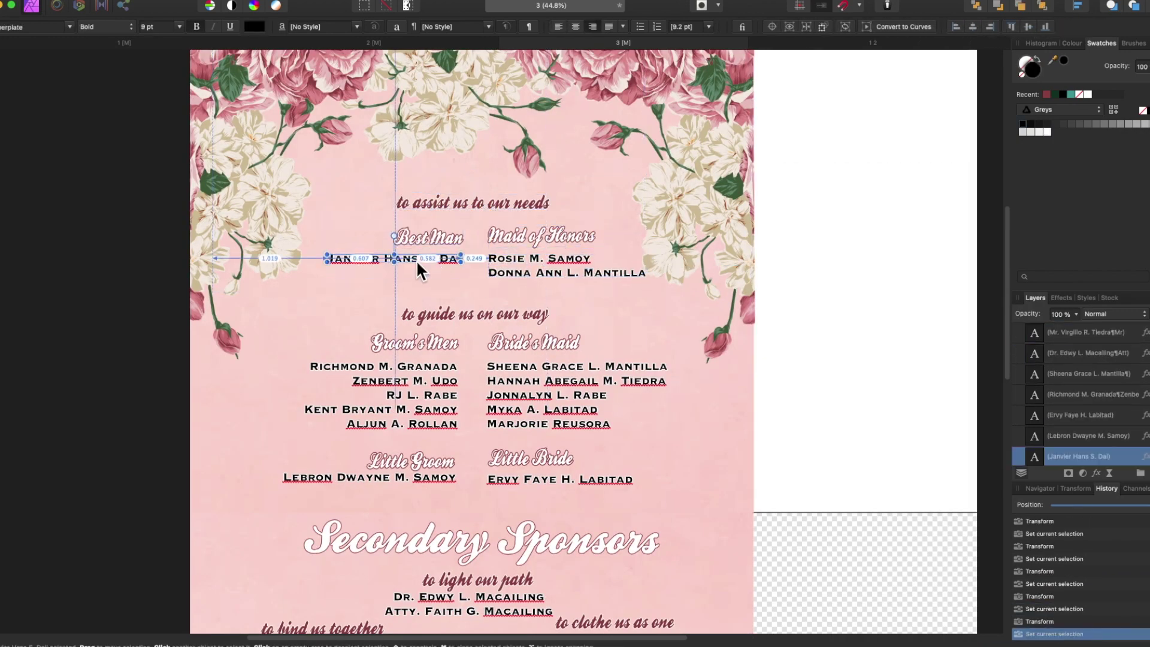
left_click(475, 312)
key("Up")
left_click(431, 344)
key("Up")
Nudge the Little Groom, Little Bride and Secondary Sponsors blocks up as well.
scroll(467, 383, "down", 2)
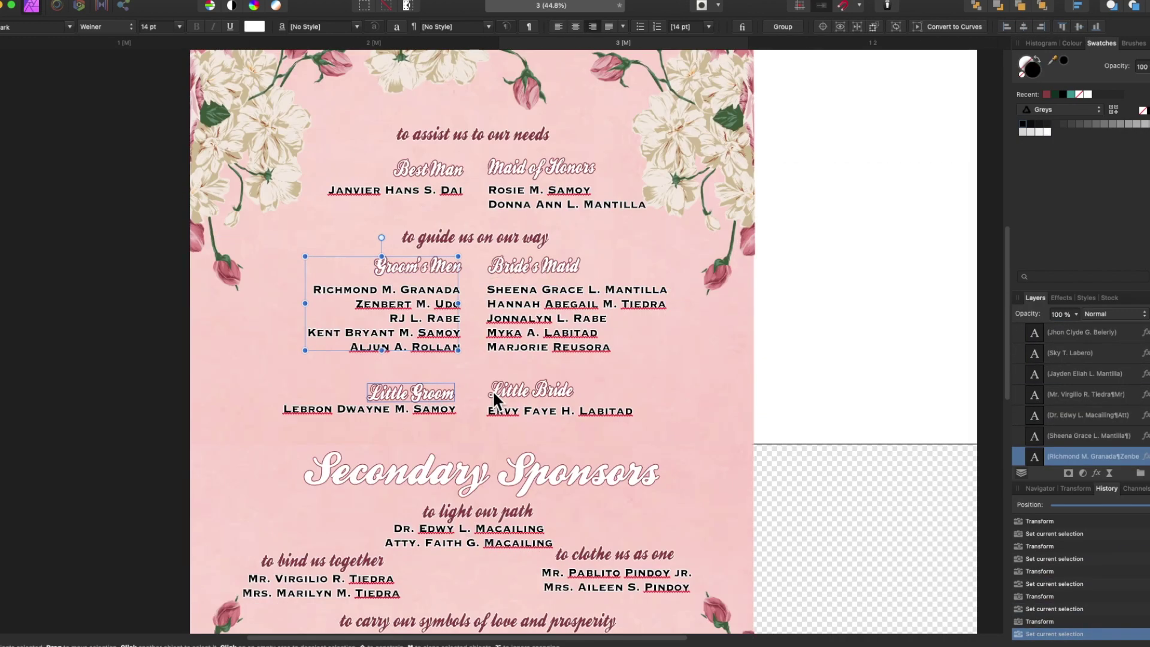
left_click(430, 391)
left_click(520, 387, "shift")
key("Up")
left_click(436, 408)
left_click(520, 410)
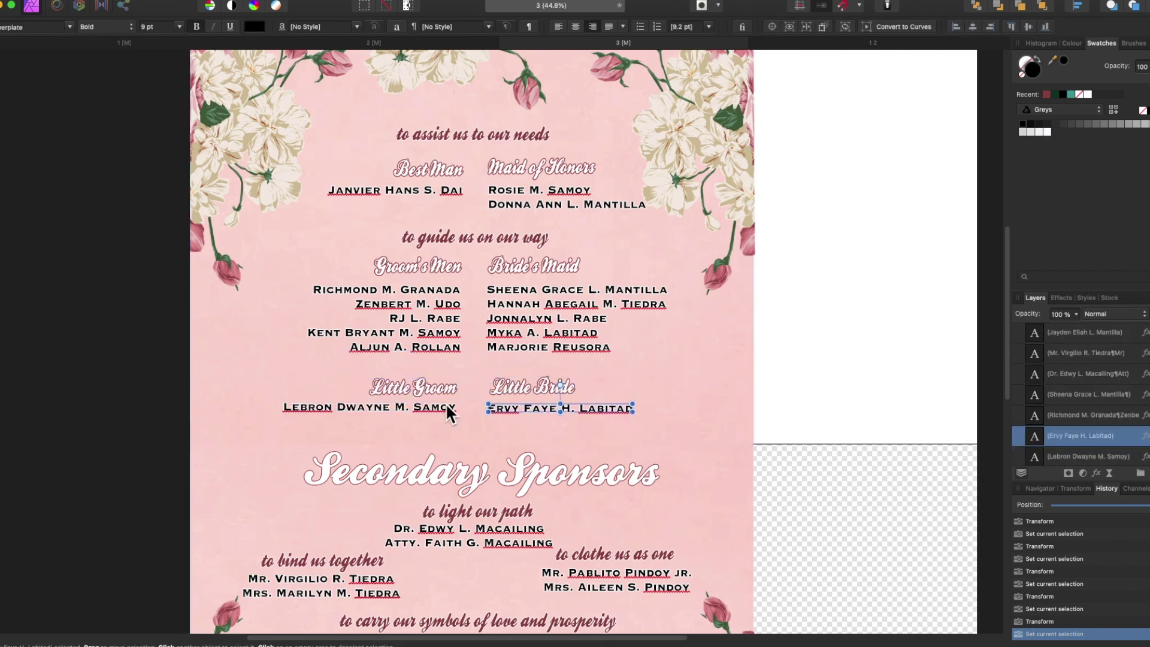
key("Up")
key("Up")
scroll(479, 443, "down", 3)
Realign the 'to bind us together' and 'to clothe us as one' sponsor blocks with their names.
left_click(333, 320)
left_click_drag(626, 412, 642, 407)
left_click_drag(339, 414, 305, 389)
left_click_drag(605, 389, 623, 385)
left_click(623, 412)
left_click(356, 409, "shift")
Rearrange the Ring Bearer, Bible Bearer and Flower Girls blocks.
scroll(360, 414, "down", 1)
left_click(526, 423)
scroll(526, 425, "down", 3)
left_click_drag(374, 369, 352, 351)
left_click(612, 339)
left_click(379, 354, "shift")
left_click(360, 336)
left_click_drag(594, 353, 584, 354)
left_click_drag(429, 406, 416, 397)
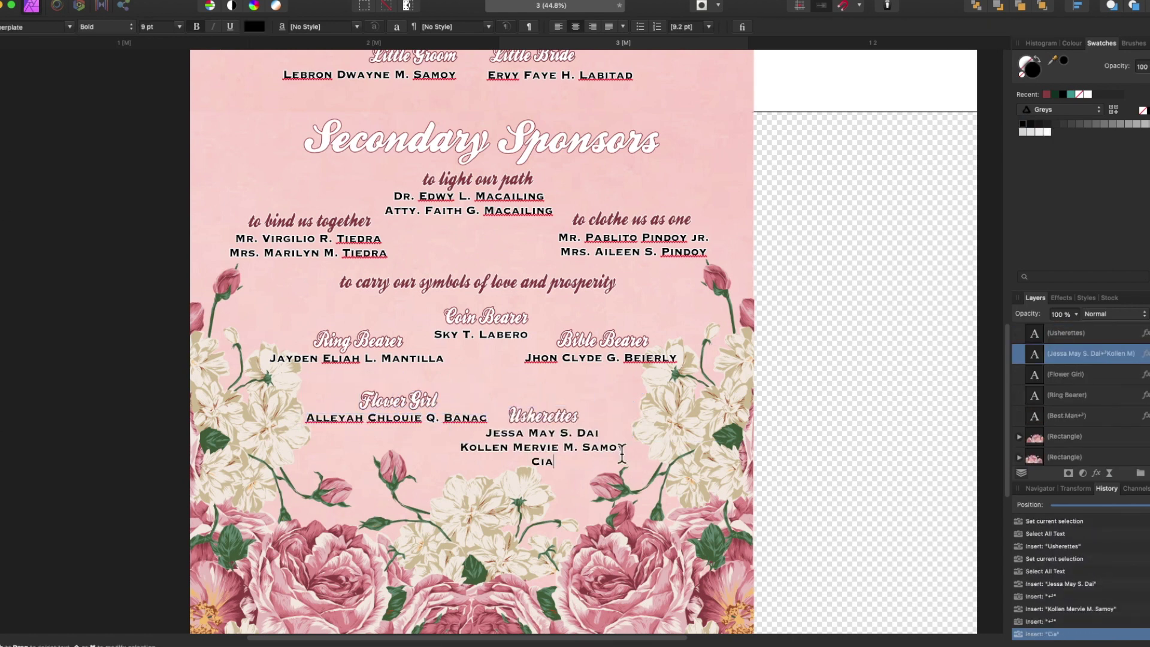
Correct the closing punctuation of the Usherettes list.
key("BackSpace")
type(",")
key("BackSpace")
type(".")
key("Escape")
Reposition the Usherettes, Flower Girl and bearer blocks, then enlarge and position the couple photo.
left_click_drag(563, 440, 578, 414)
left_click_drag(402, 417, 669, 402)
left_click_drag(375, 339, 403, 363)
left_click_drag(505, 333, 407, 326)
left_click_drag(602, 348, 387, 425)
left_click(620, 362)
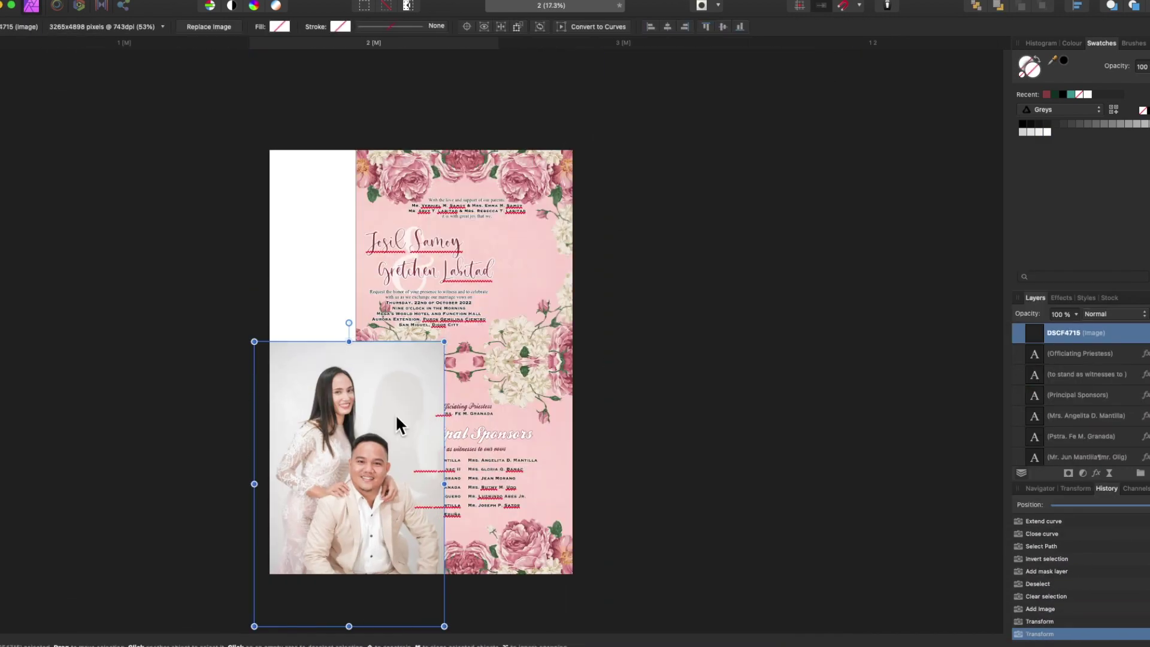
left_click_drag(395, 414, 511, 227)
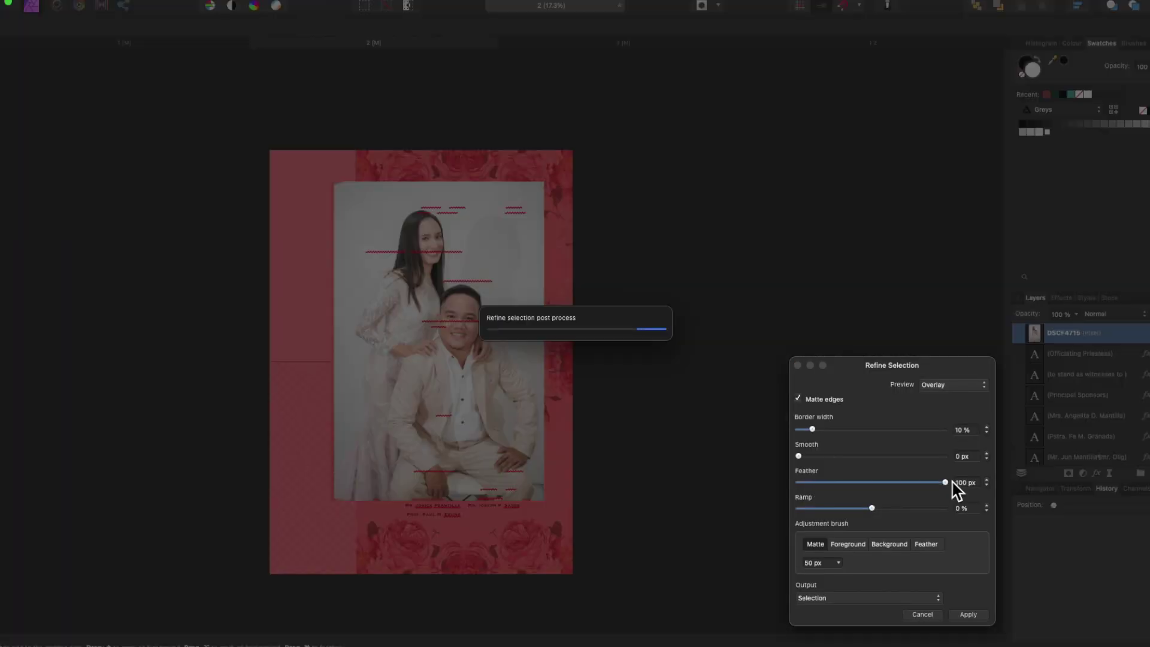
Apply the refined selection, trace the couple's dress and hair edges with pen points, then convert the outline to a selection.
left_click(968, 613)
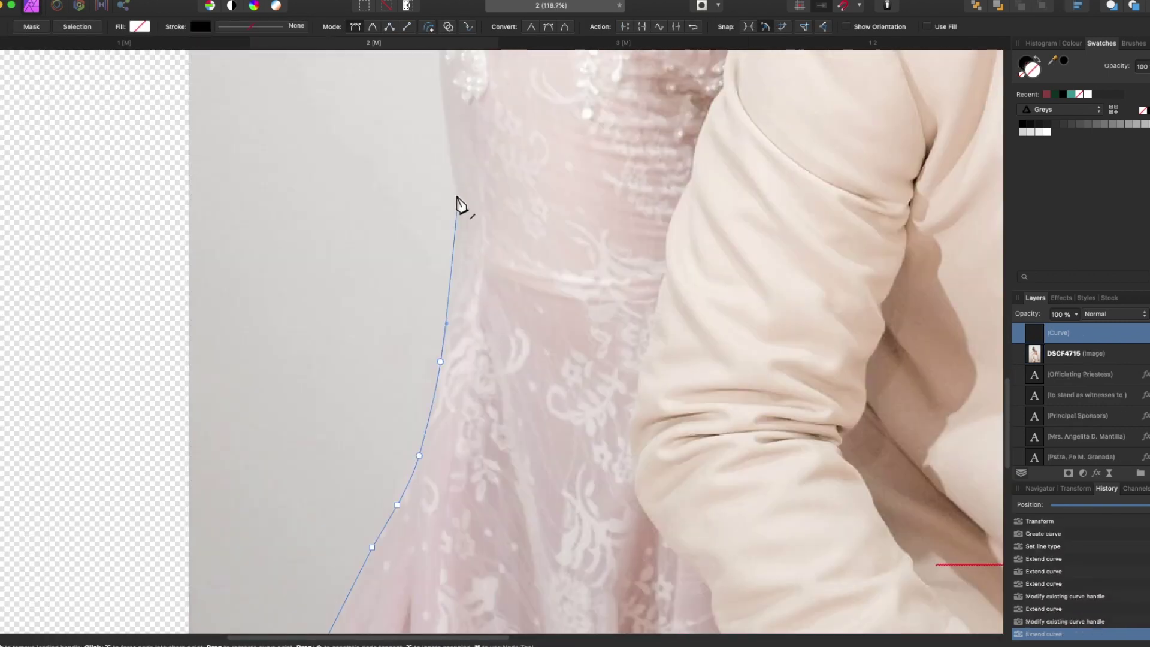
left_click(436, 288)
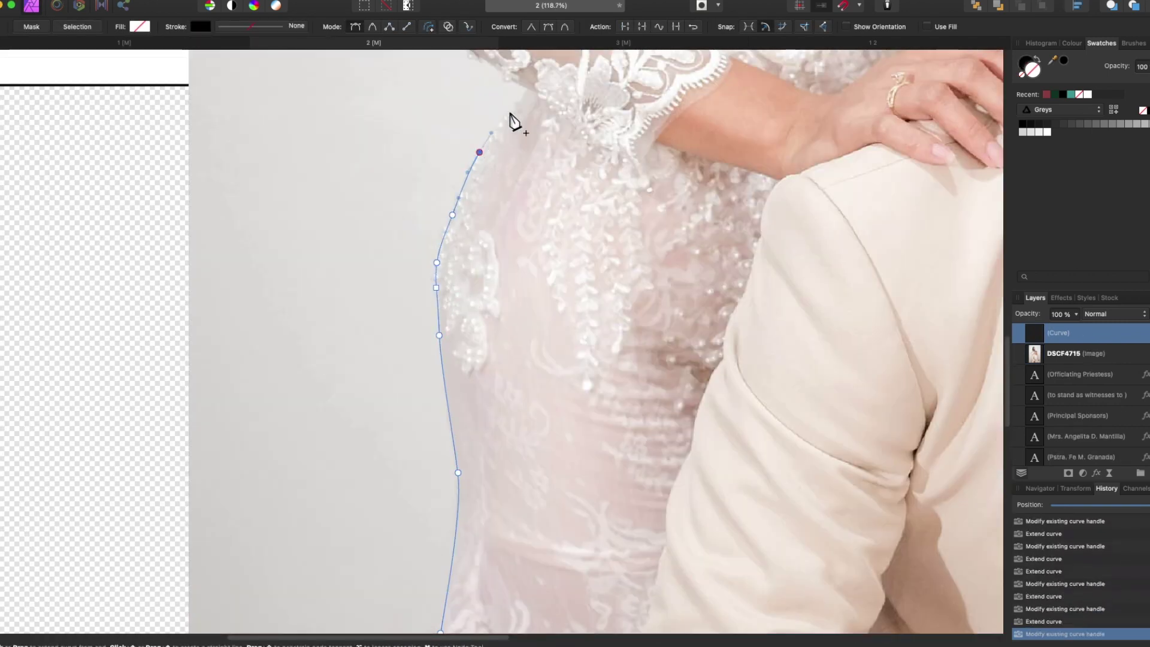
left_click(490, 147)
scroll(490, 147, "up", 4)
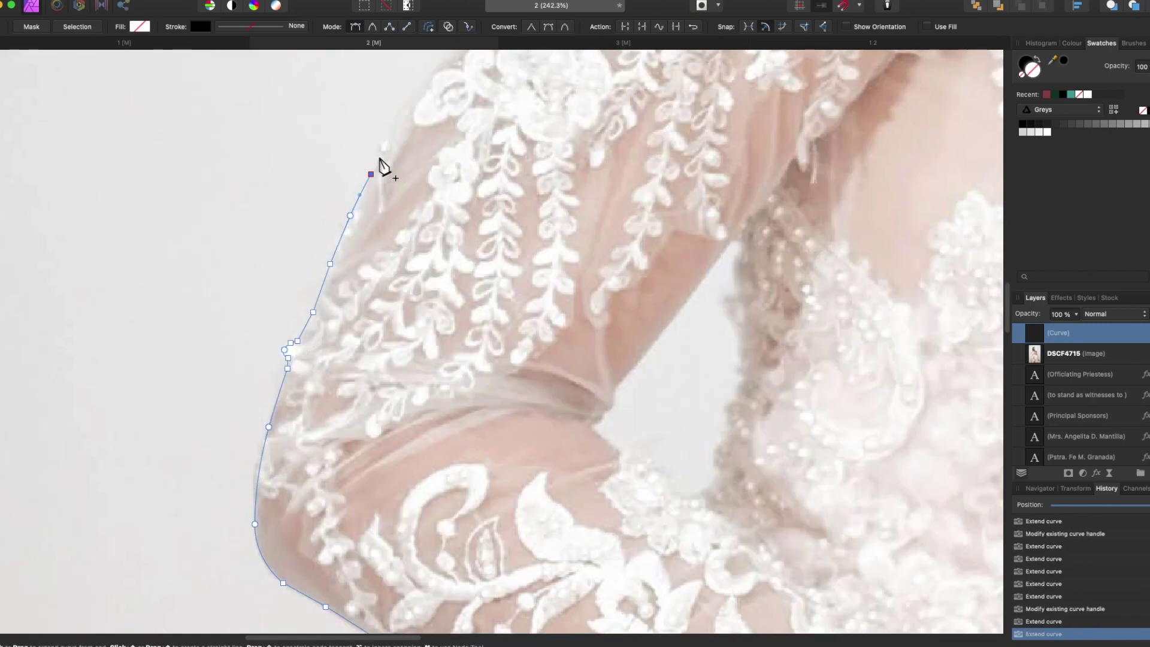
scroll(383, 166, "up", 10)
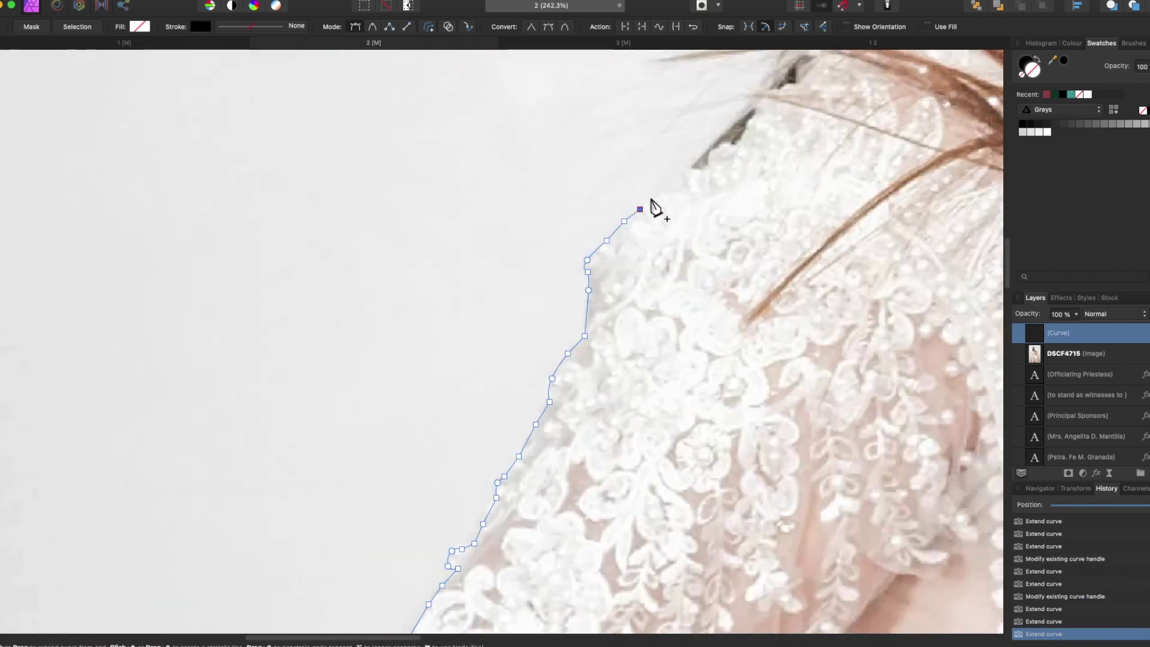
scroll(642, 219, "up", 15)
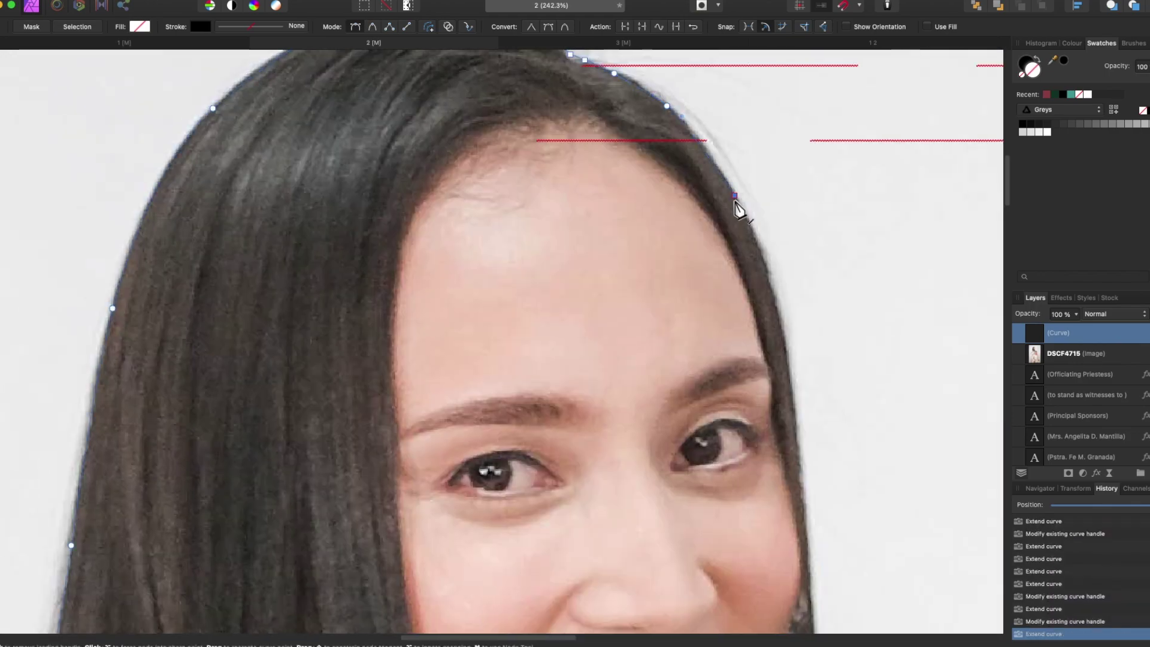
scroll(599, 519, "down", 15)
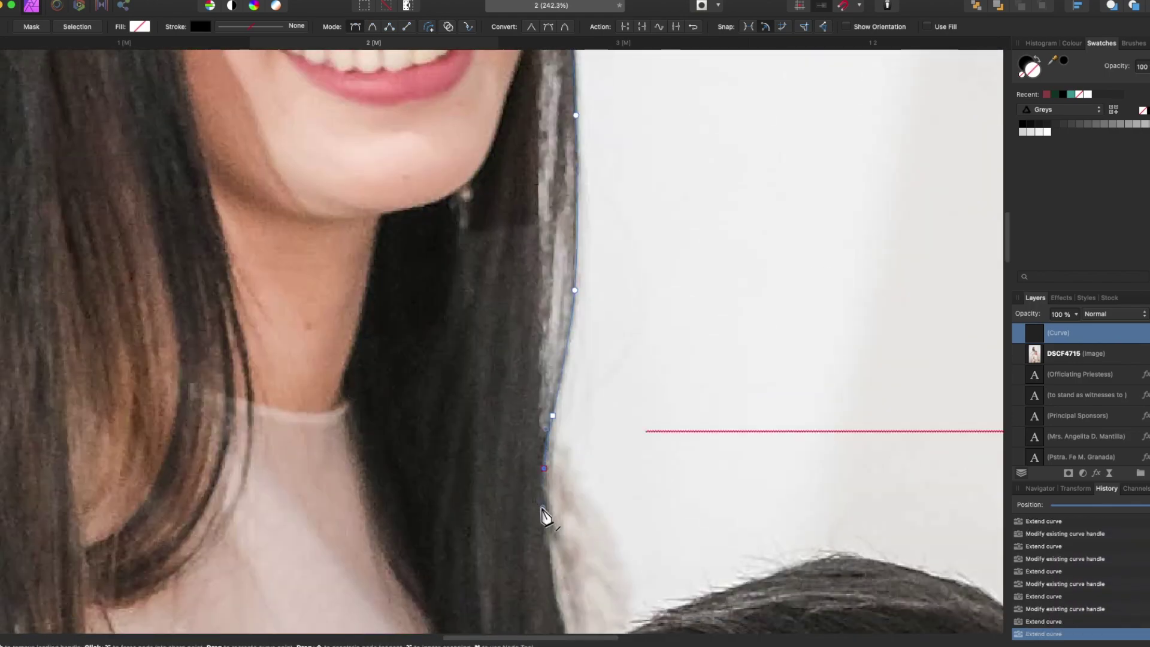
left_click(703, 451)
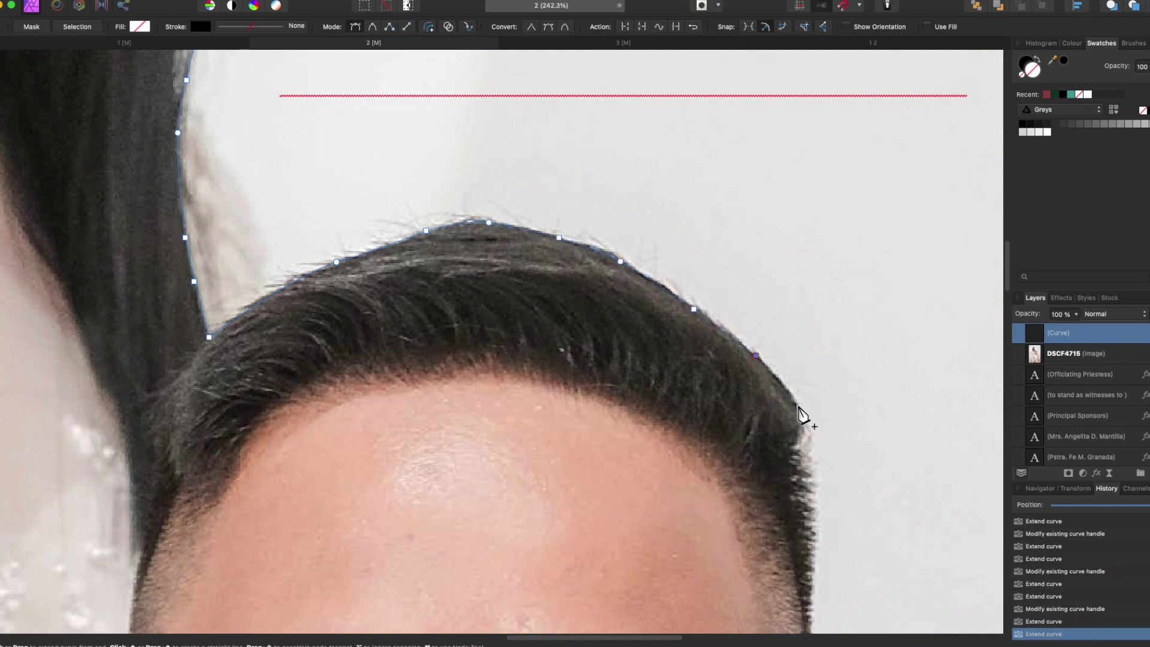
scroll(802, 415, "down", 15)
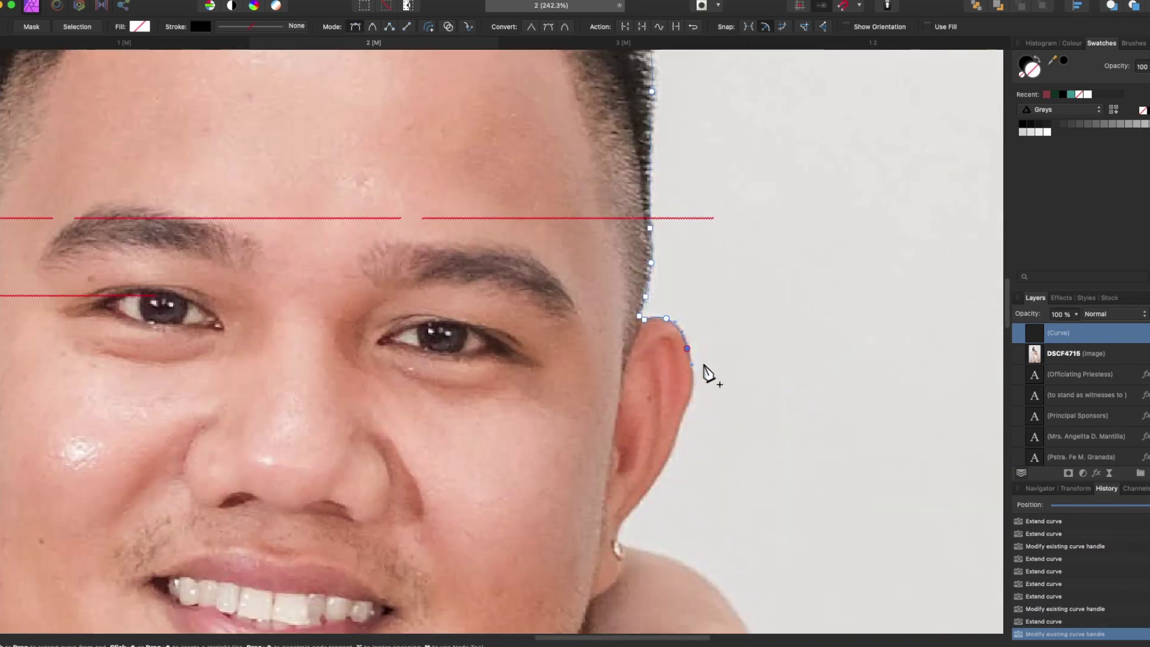
scroll(706, 373, "up", 3)
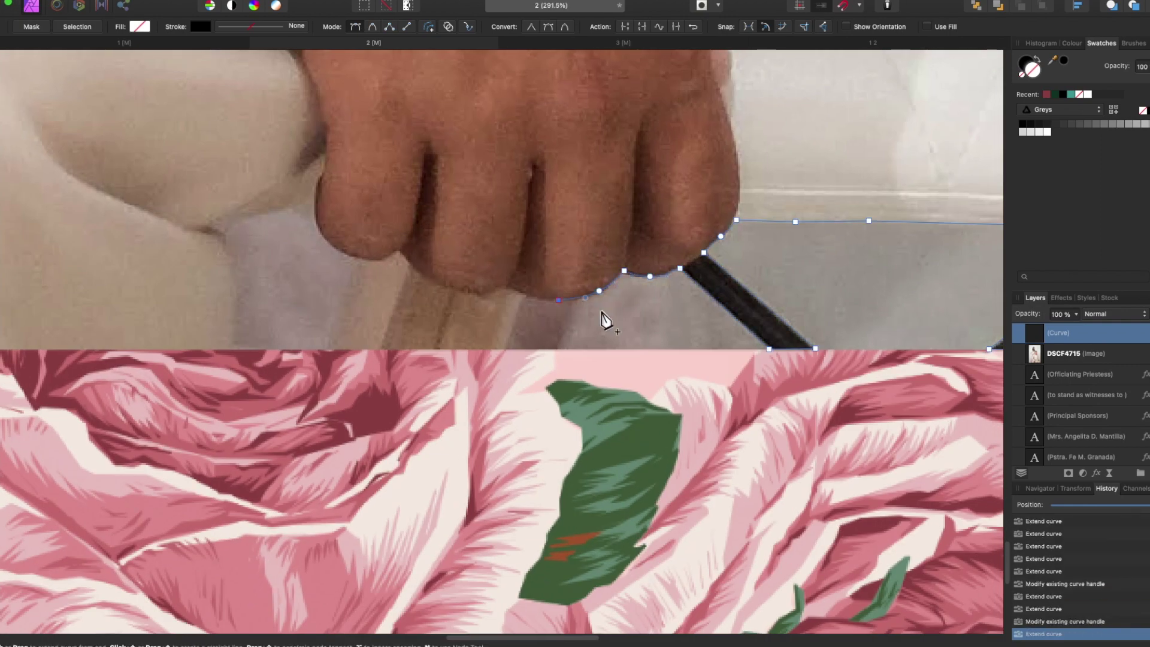
scroll(604, 320, "down", 3)
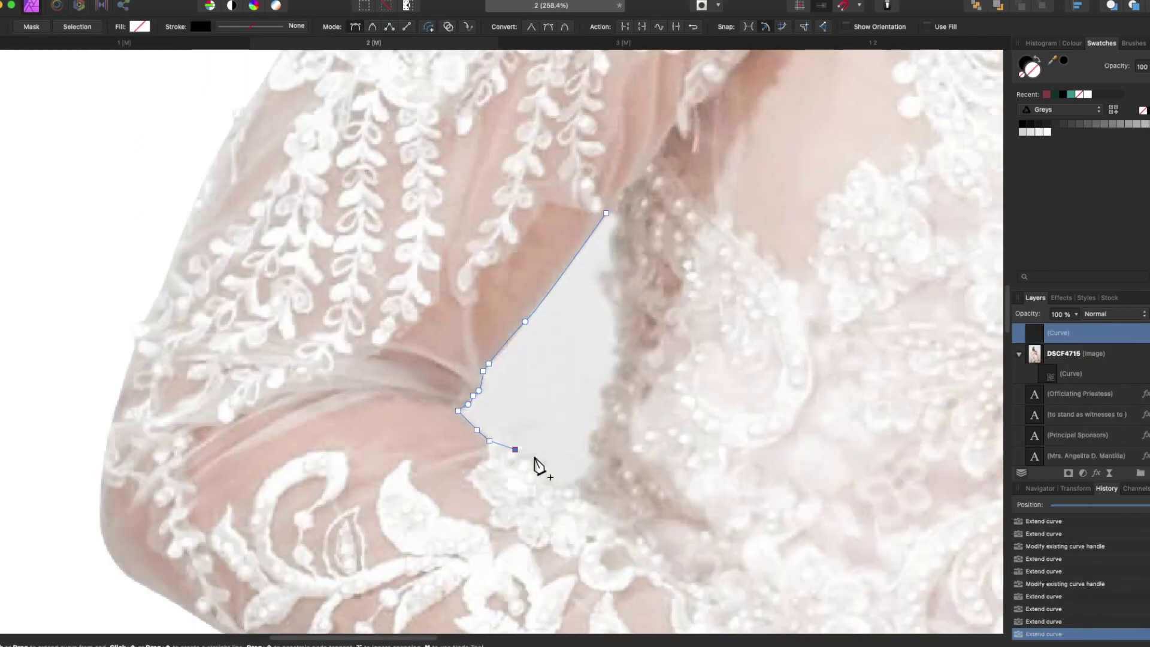
left_click(78, 26)
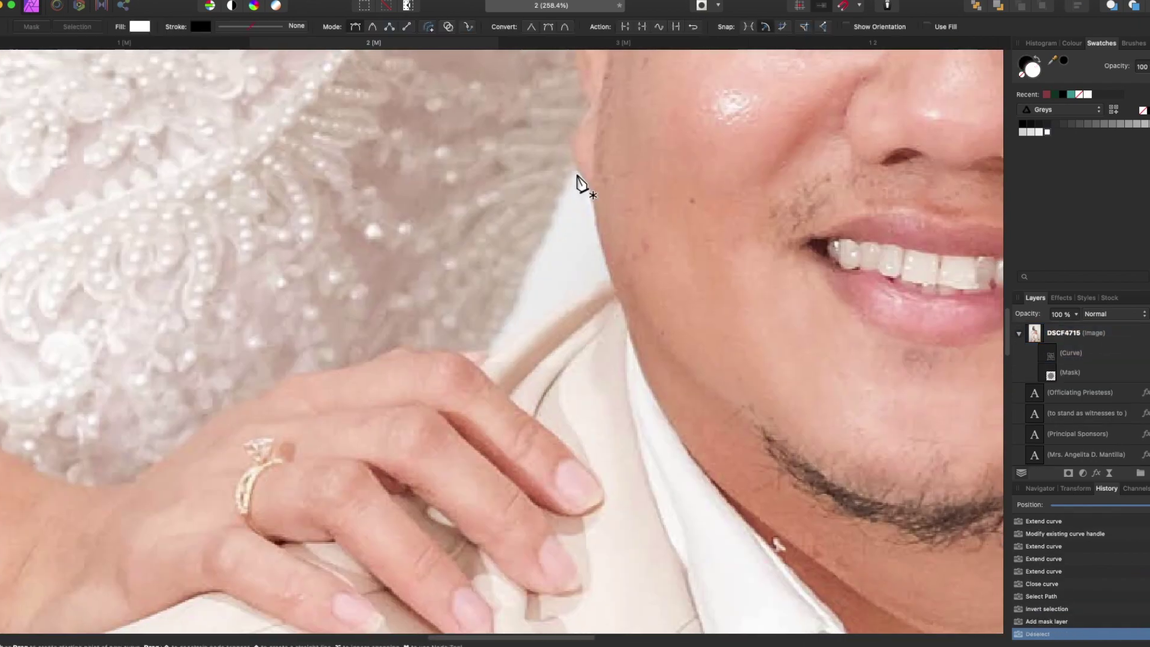
Remove the outline's stroke and reposition the couple photo on the front page.
left_click(237, 27)
left_click(221, 48)
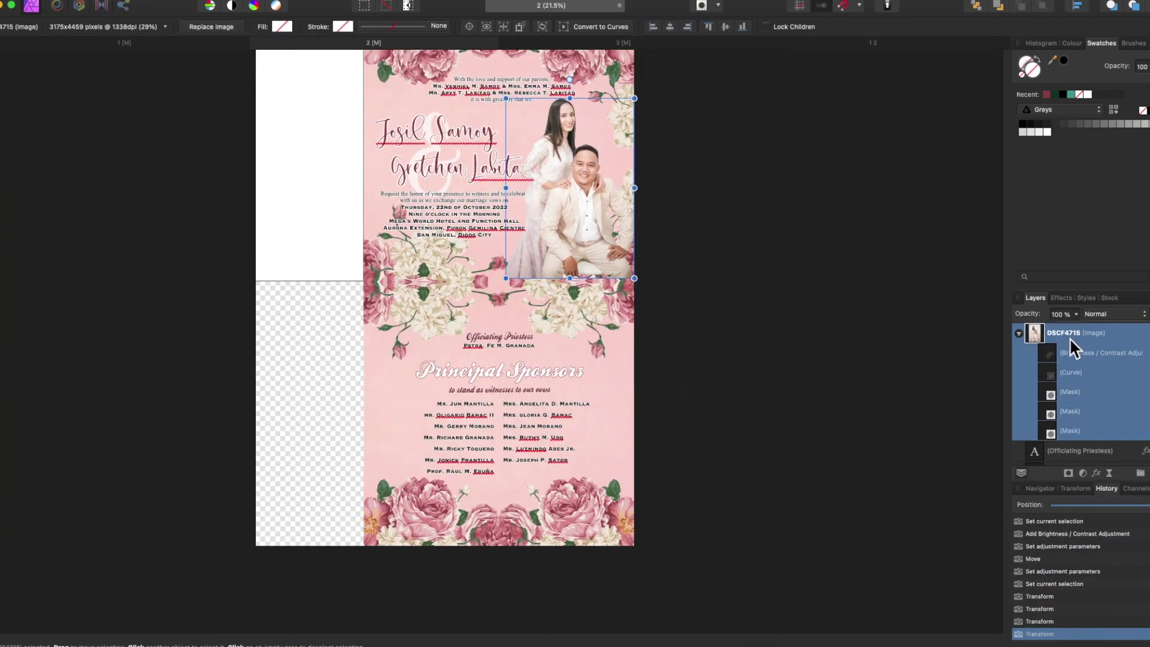
left_click(1042, 424)
scroll(1078, 390, "up", 3)
left_click(1130, 442)
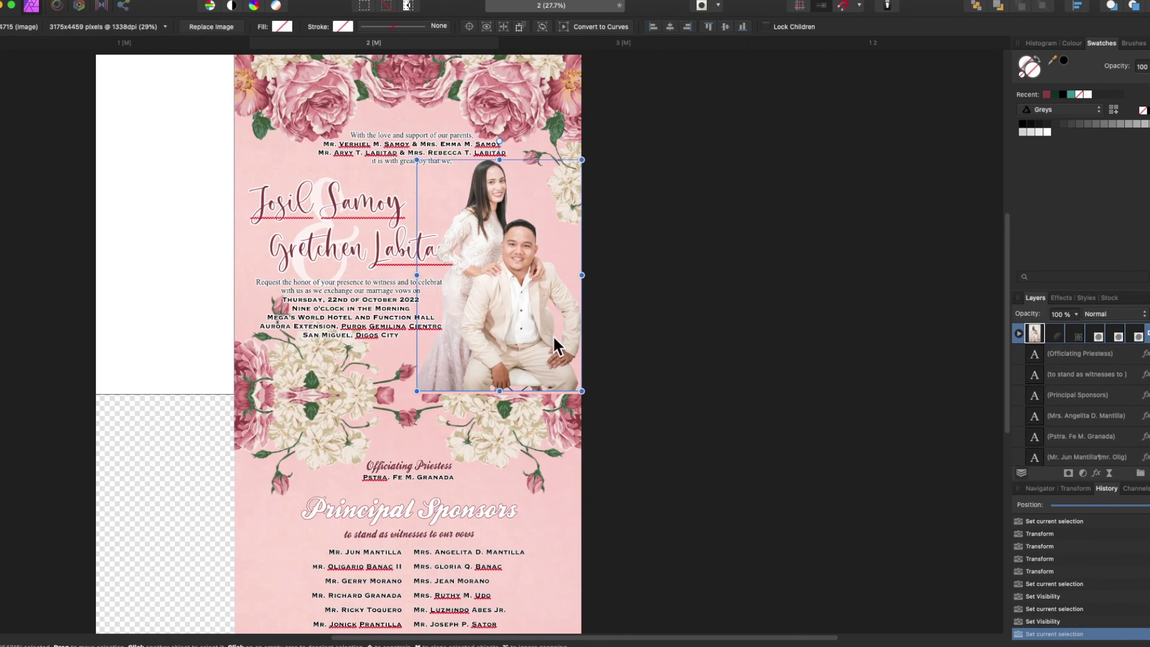
left_click_drag(552, 335, 539, 281)
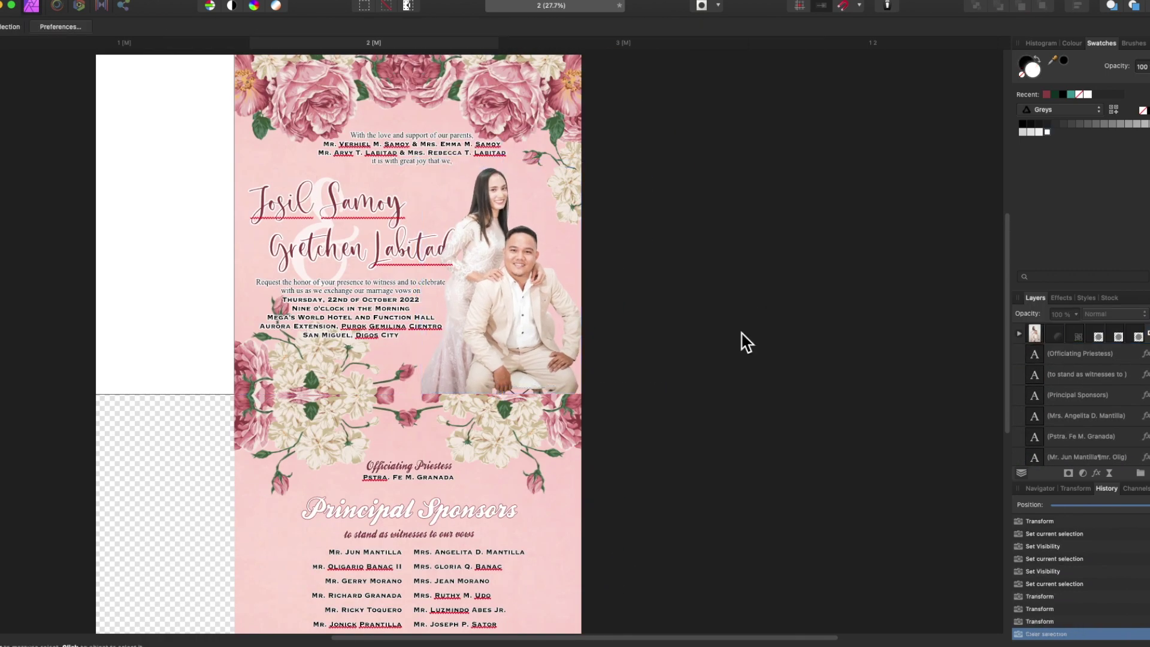
Shift the two name lines apart and widen the request-the-honor paragraph to the left.
left_click_drag(323, 248, 300, 249)
left_click_drag(355, 198, 372, 197)
left_click(345, 297)
left_click_drag(345, 297, 342, 297)
key("Escape")
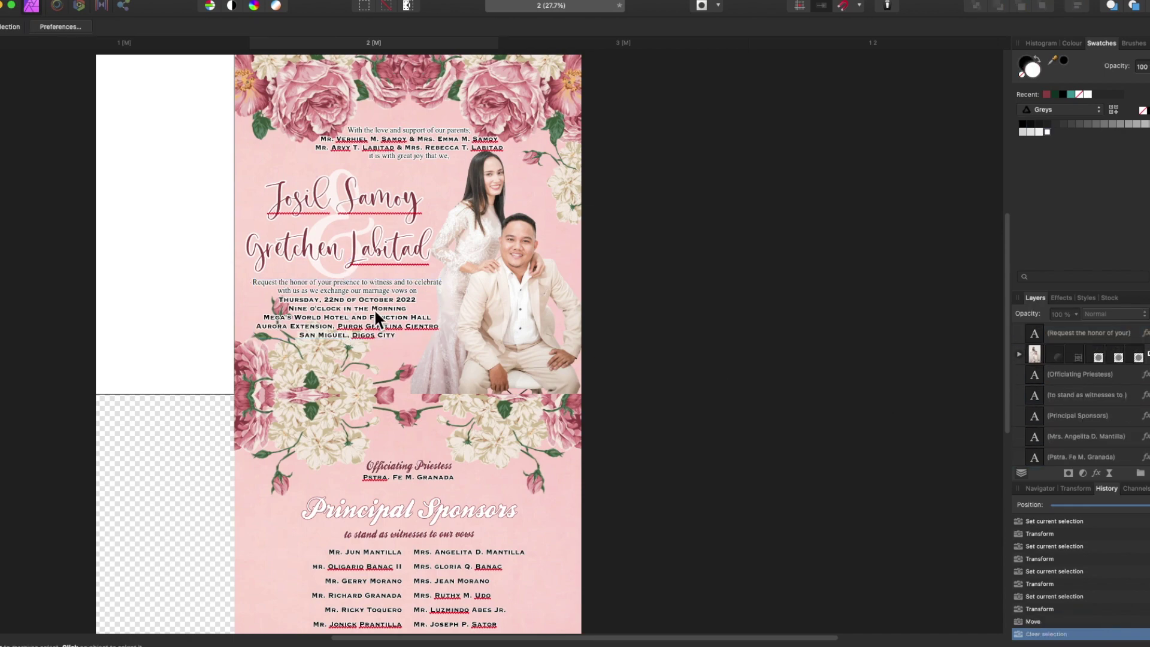
Select both names and the ampersand, then bring in the watercolour background image.
left_click_drag(242, 162, 418, 263)
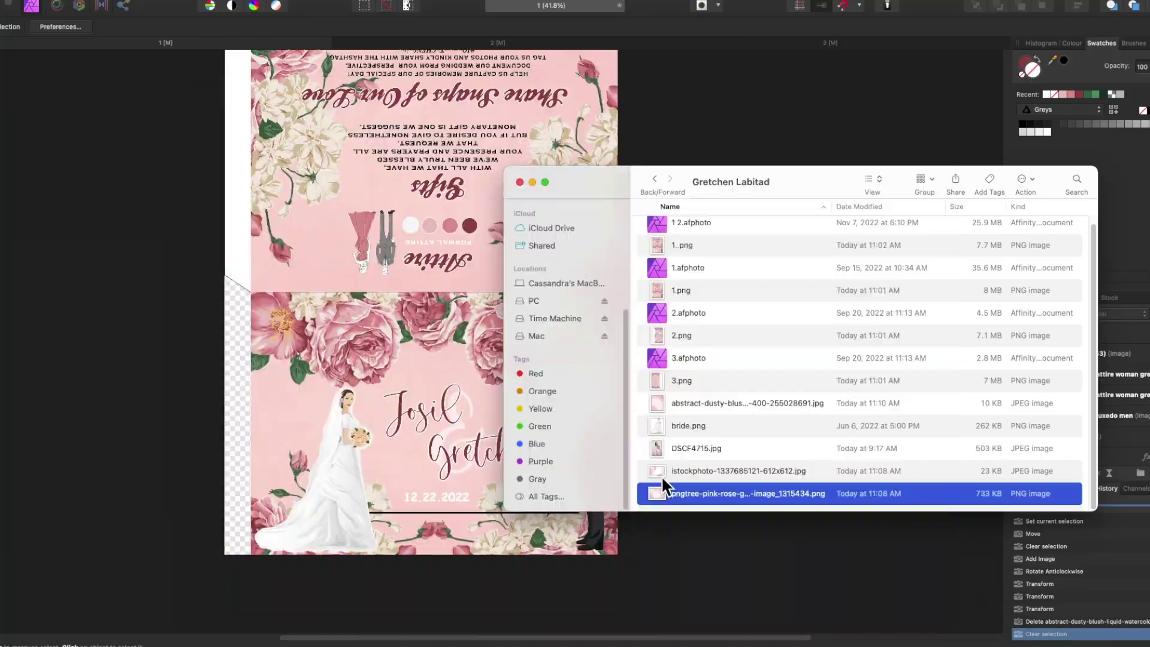
key("space")
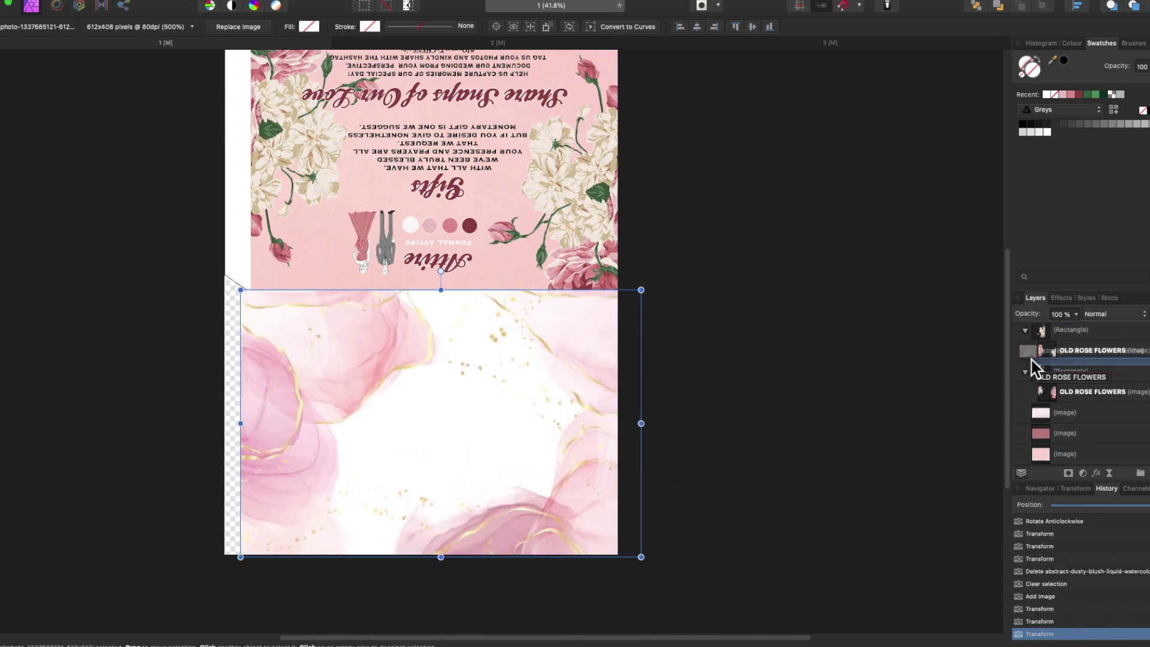
Stretch the watercolour over the lower page, delete leftover ellipses and add the rose-gold image.
left_click_drag(1032, 367, 1043, 404)
key("Delete")
left_click(1034, 335)
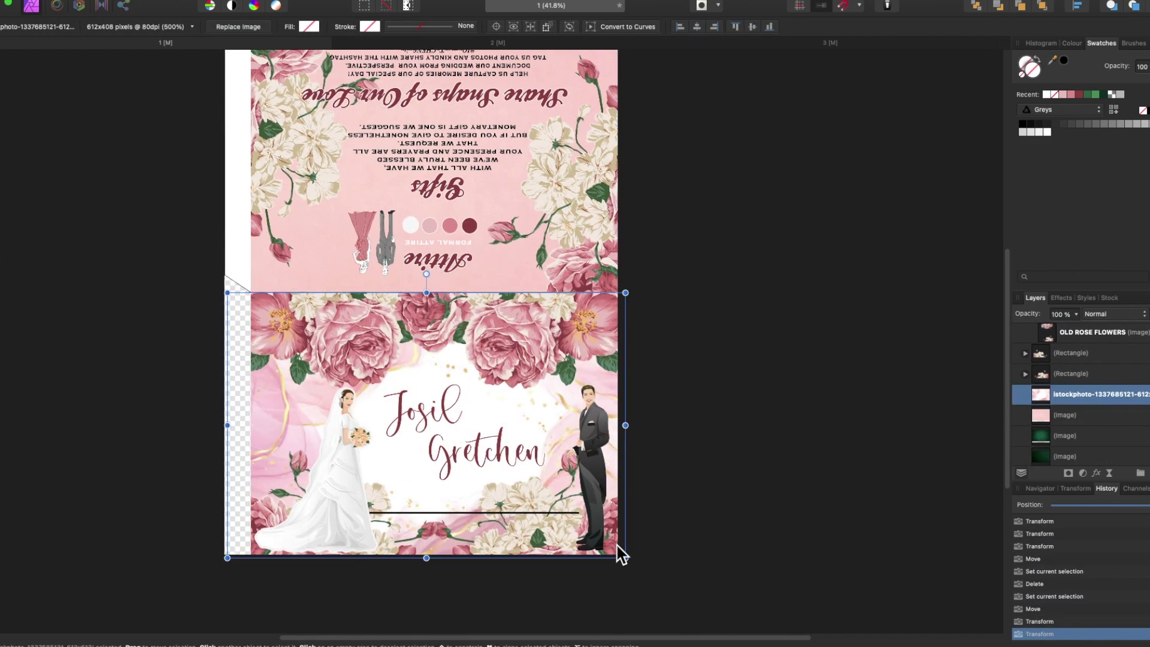
left_click_drag(167, 624, 300, 417)
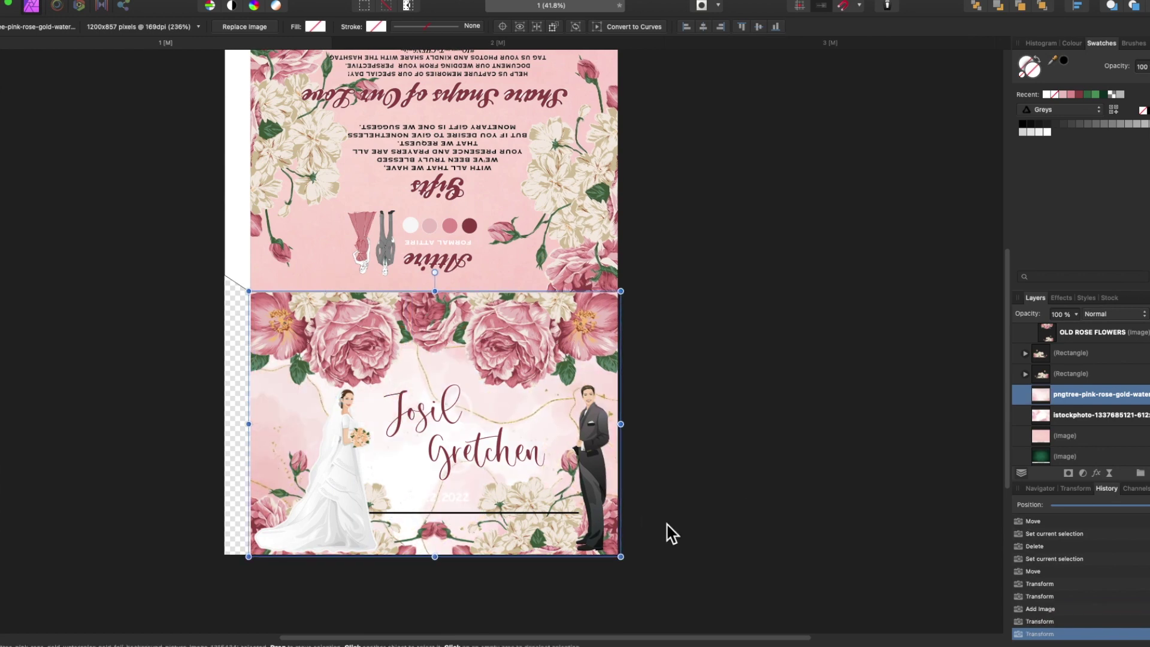
Make both of the couple's names pink with a white outline.
left_click(422, 410)
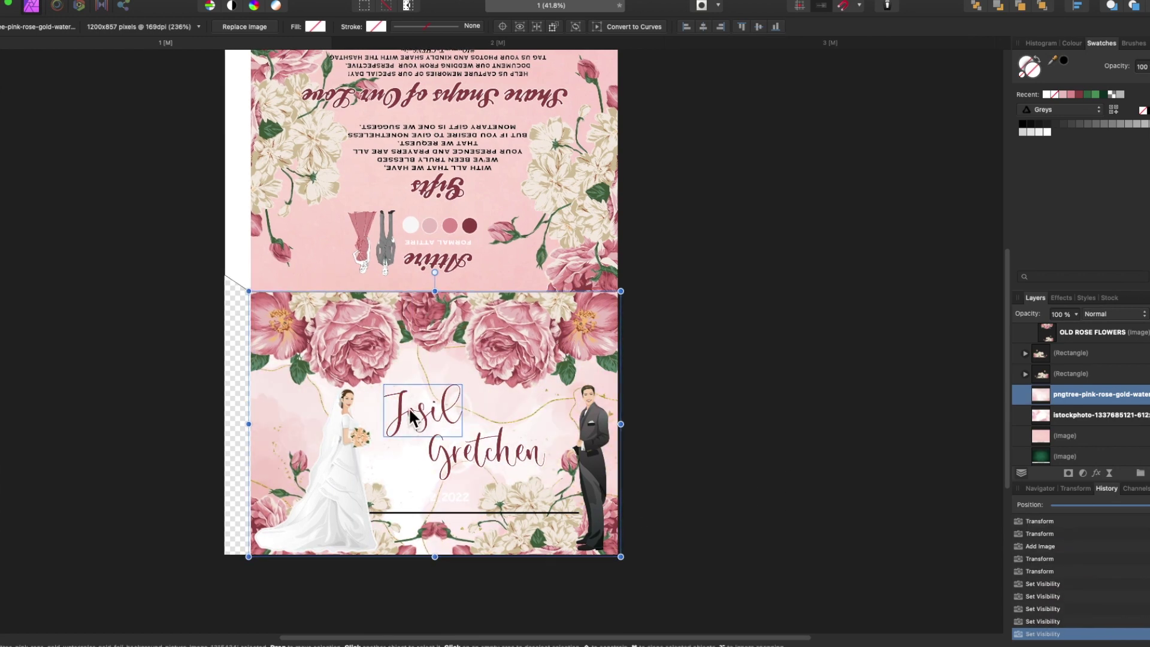
left_click(1071, 95)
left_click(1071, 94)
left_click(1144, 354)
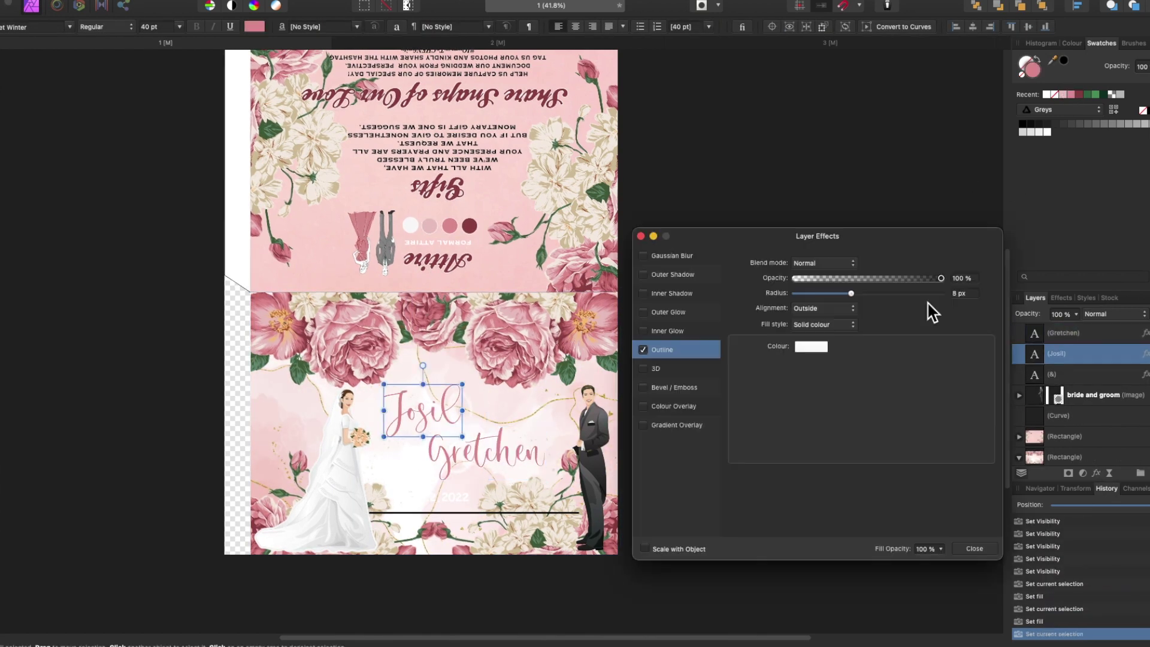
left_click(818, 349)
key("Return")
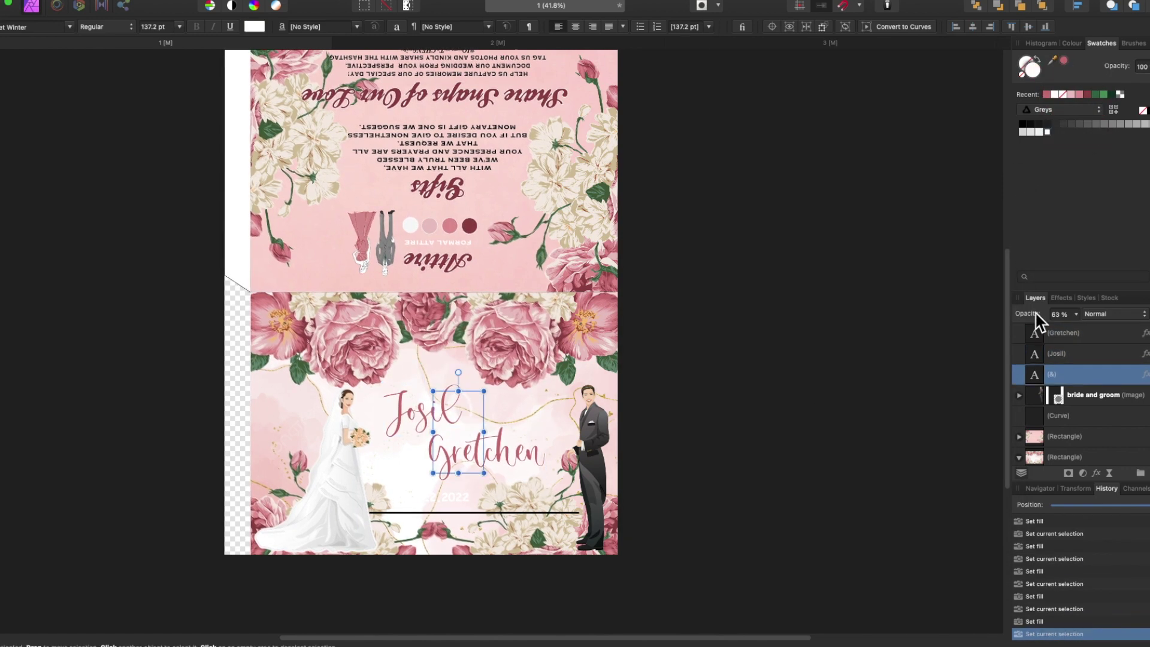
Make the 12.22.2022 date black with a white outline.
left_click(1022, 124)
left_click(1145, 333)
left_click(811, 346)
key("Return")
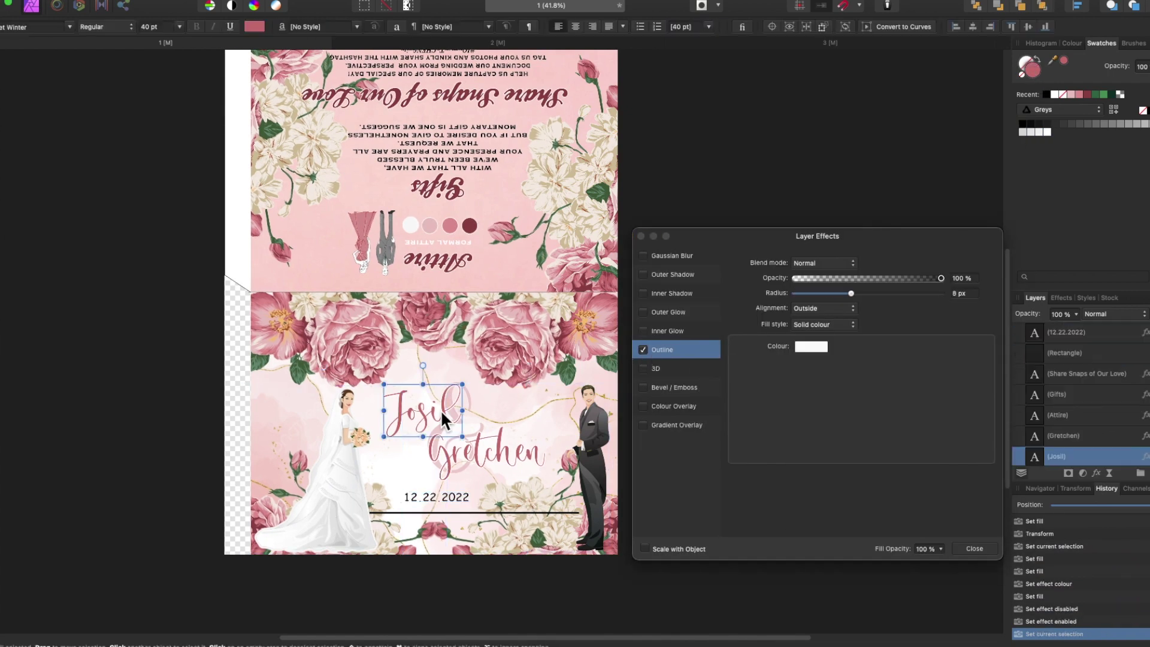
key("Return")
Flip a copy of the watercolour background upside down.
scroll(852, 397, "down", 2)
left_click(1043, 406)
scroll(577, 301, "up", 2)
right_click(289, 286)
left_click(475, 527)
left_click(1024, 385)
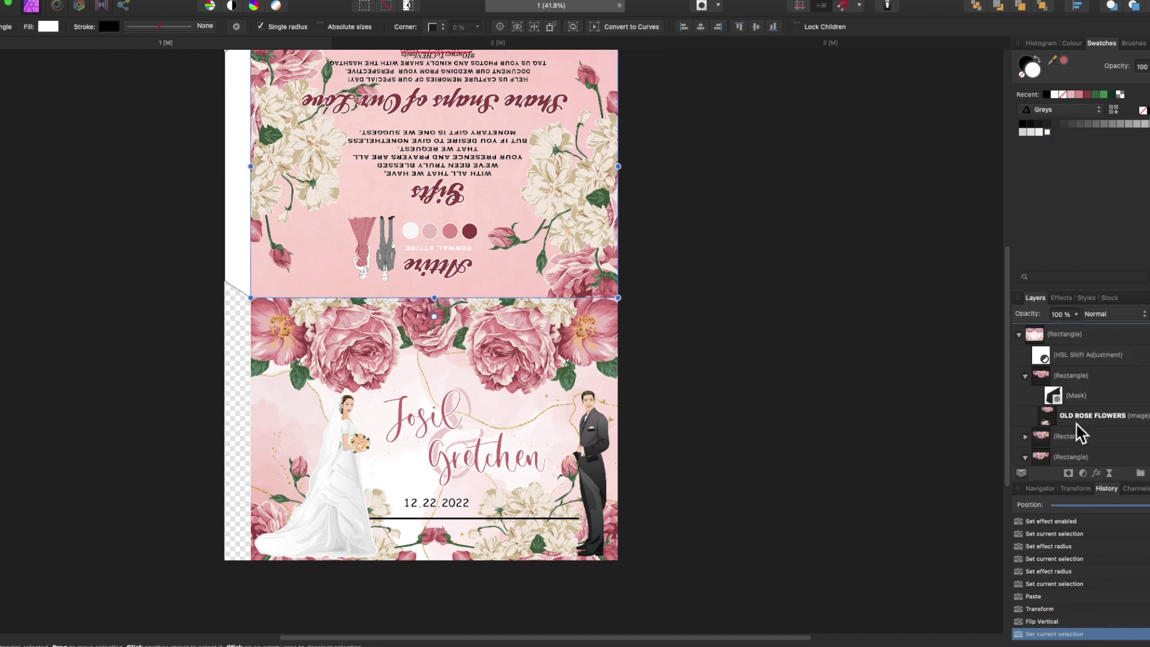
Delete the duplicate image and set the watercolour background's opacity to 80%.
left_click(1067, 424)
key("Delete")
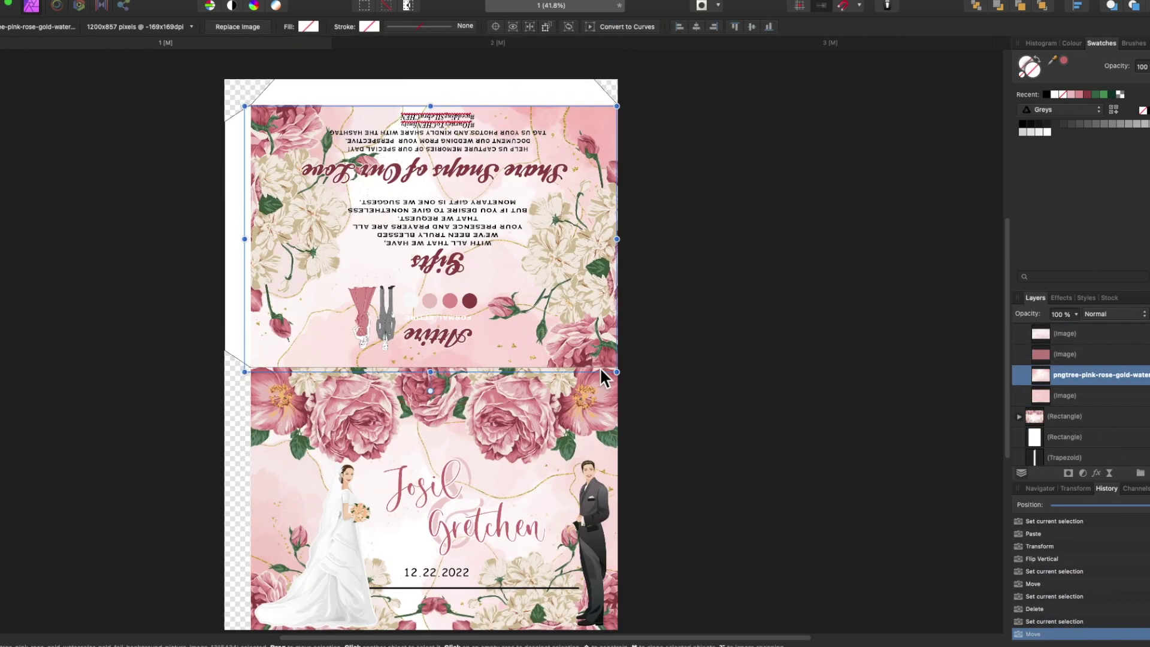
left_click(800, 468)
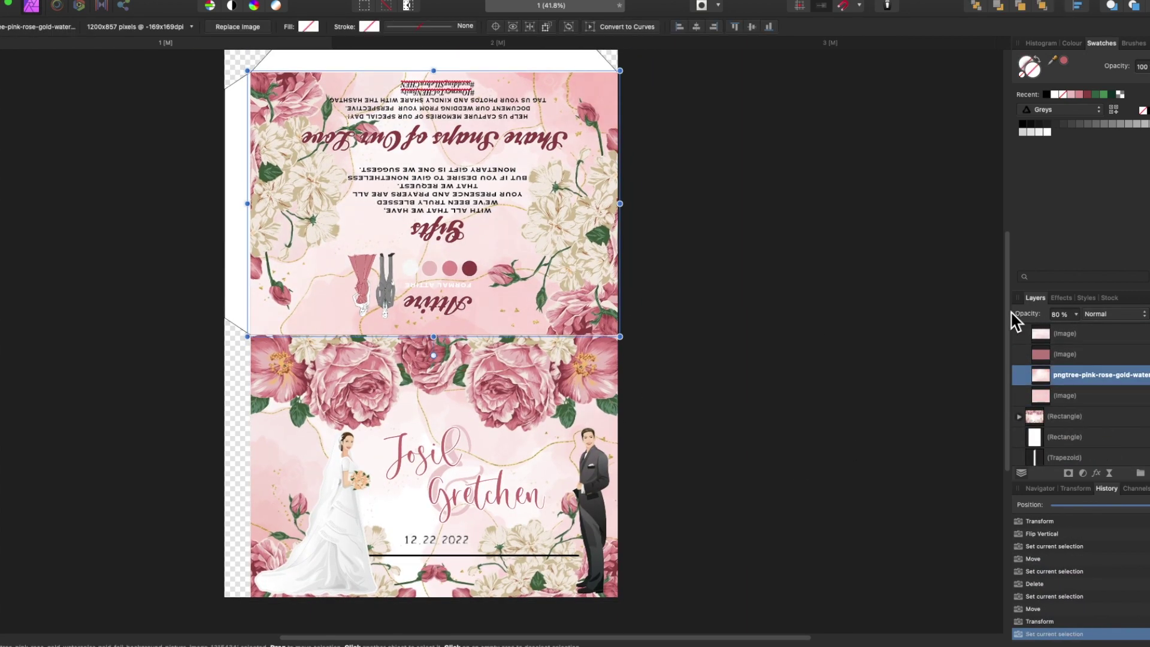
left_click(435, 467)
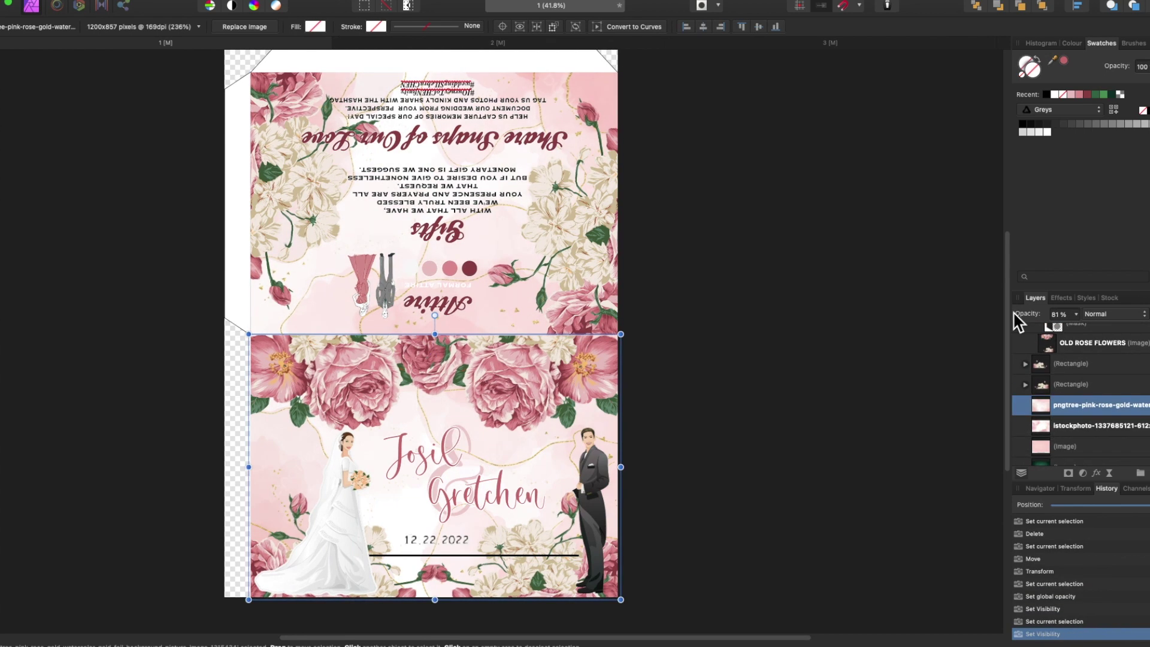
left_click_drag(1018, 321, 1016, 322)
left_click(935, 421)
Paste the background into the second document beneath its design layers.
key("ctrl+Tab")
key("super+v")
mouse_move(1036, 383)
left_mouse_down()
mouse_move(1040, 418)
mouse_move(1048, 382)
left_mouse_up()
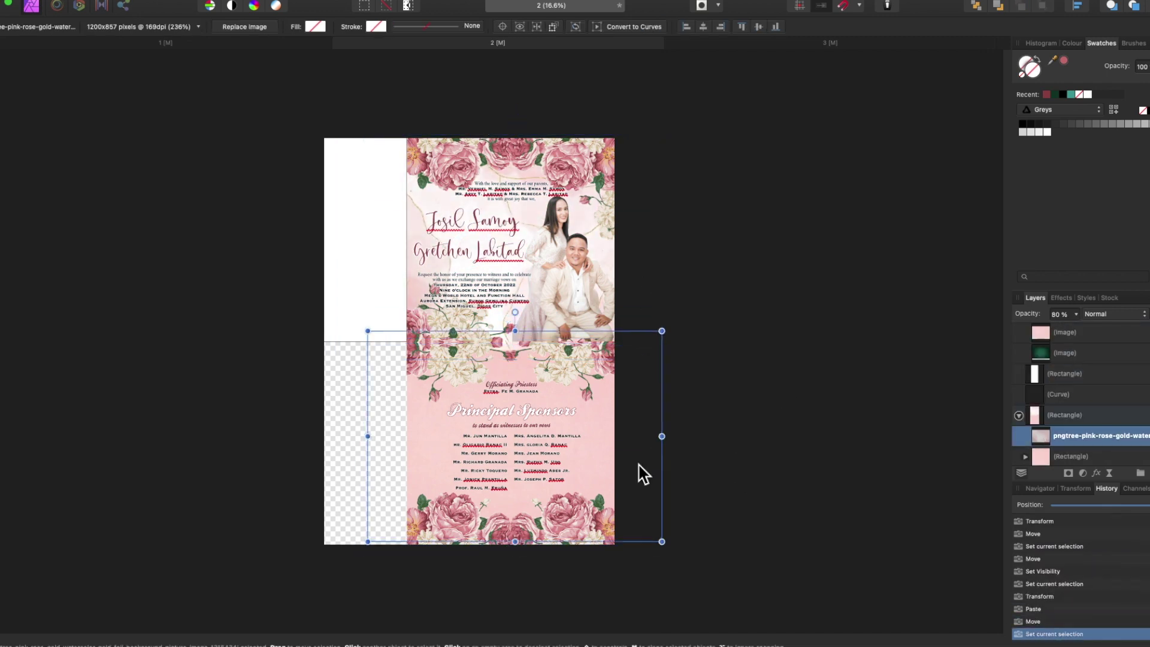
Paste the watercolour background into document 3, clip it into the page rectangle and shift it left.
key("super+c")
key("ctrl+Tab")
key("super+v")
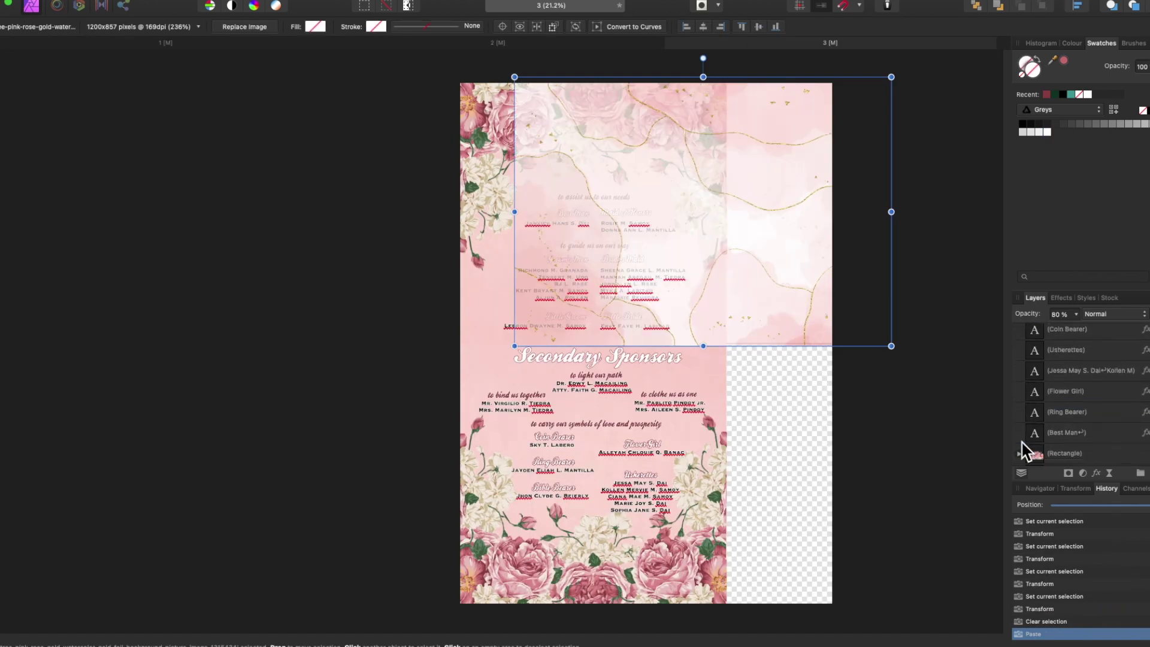
left_click_drag(1025, 398, 1023, 418)
left_click_drag(838, 273, 780, 275)
Add a vertically flipped copy on the bottom half, then return to the first document.
key("super+v")
right_click(688, 190)
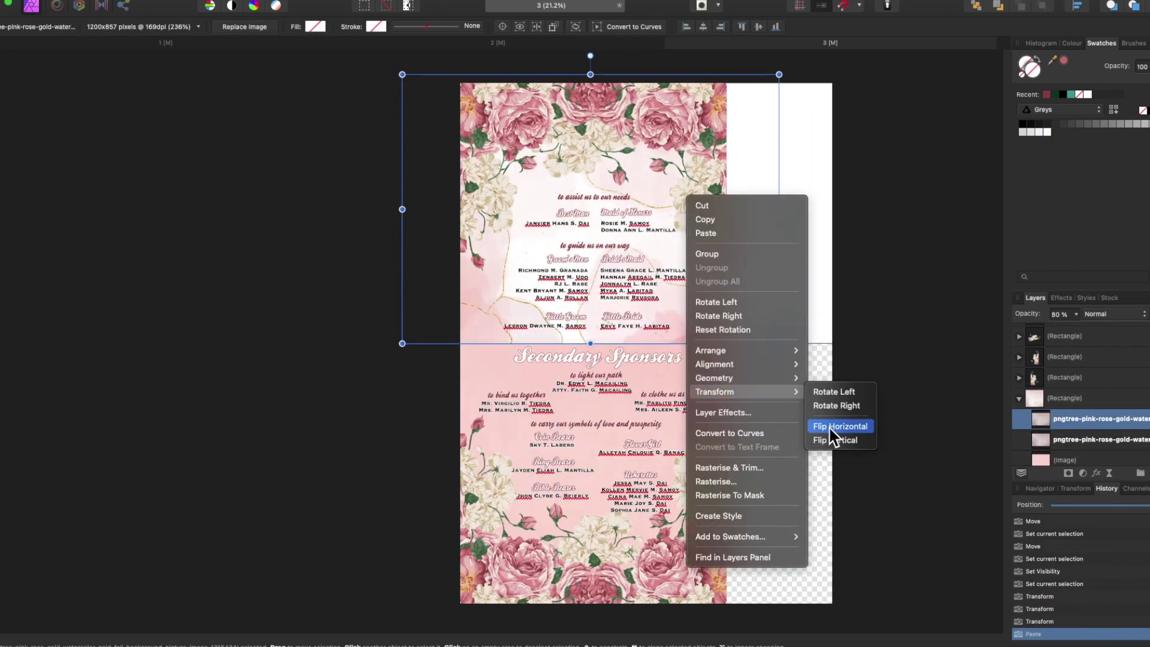
left_click(839, 441)
left_click_drag(719, 239, 727, 504)
left_click_drag(1045, 415, 1054, 427)
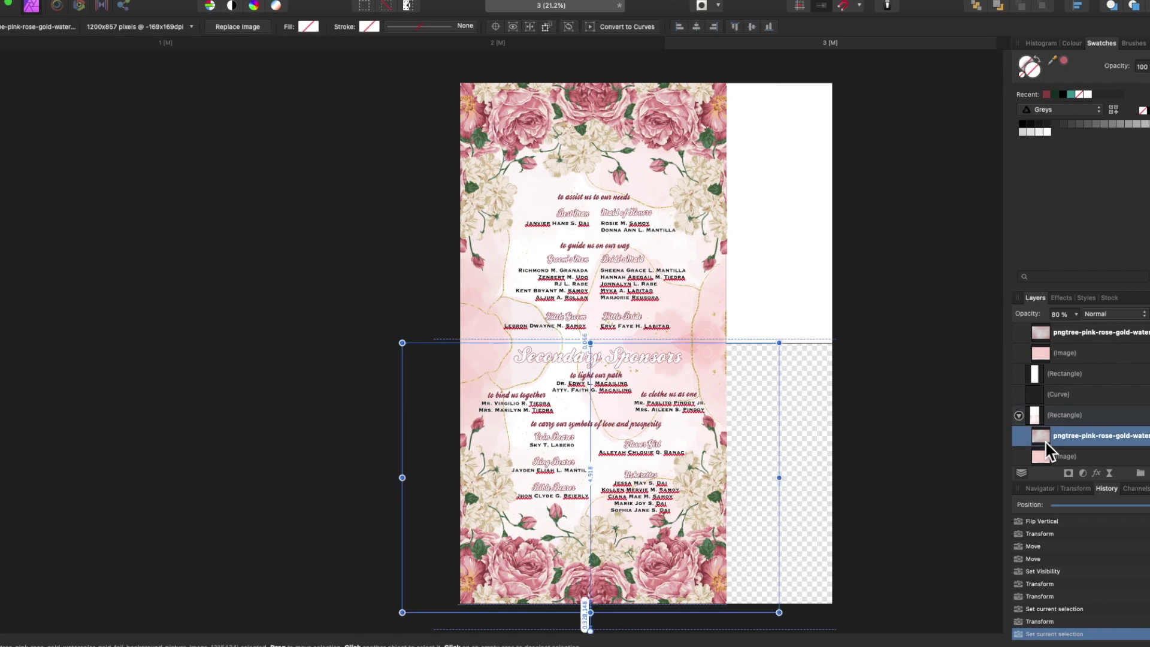
scroll(757, 296, "up", 3)
left_click(136, 46)
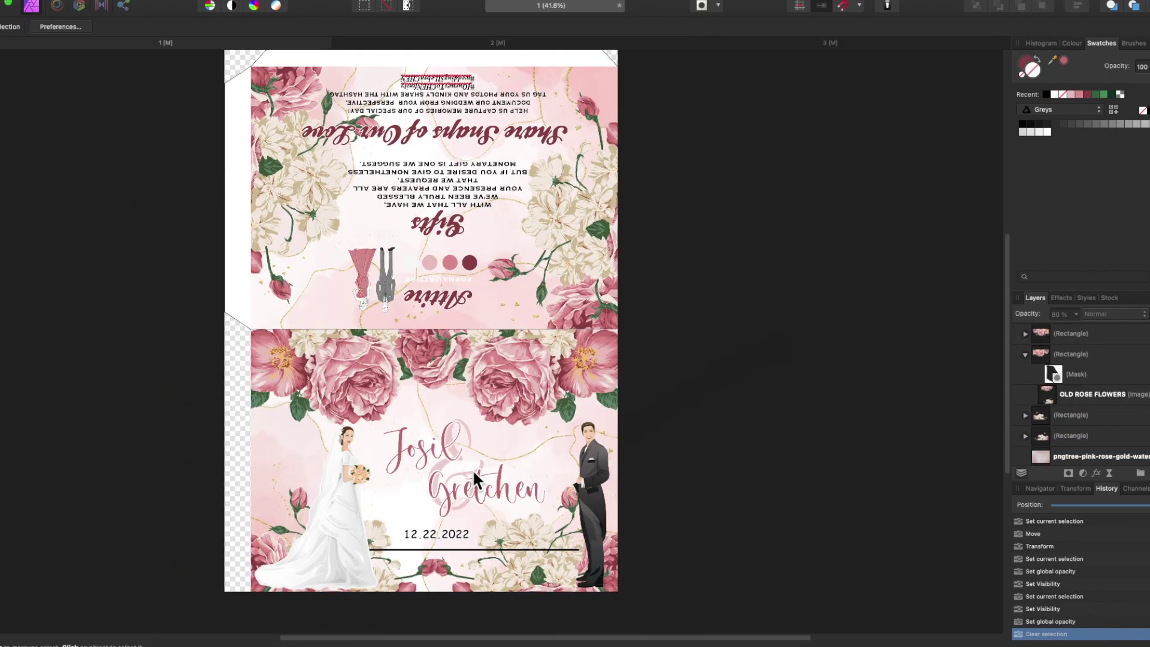
Clear the current selection on the upside-down details page.
left_click(860, 379)
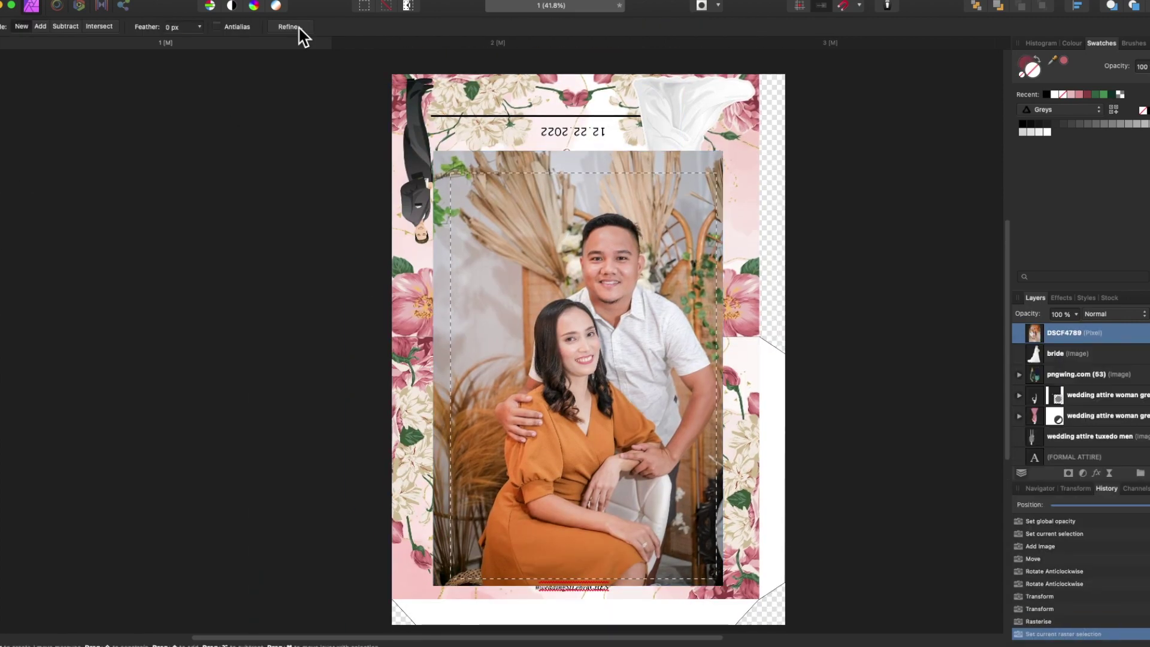
Feather the photo's selection edge strongly in Refine Selection and apply it.
left_click(289, 27)
left_click_drag(798, 482, 944, 482)
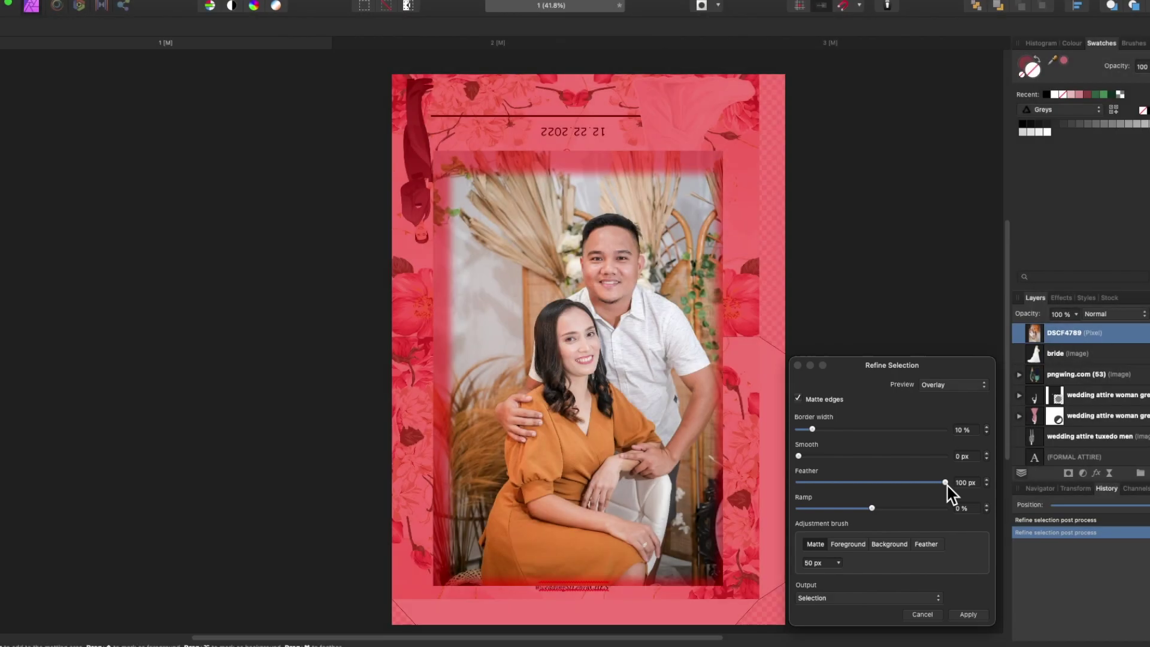
left_click(967, 614)
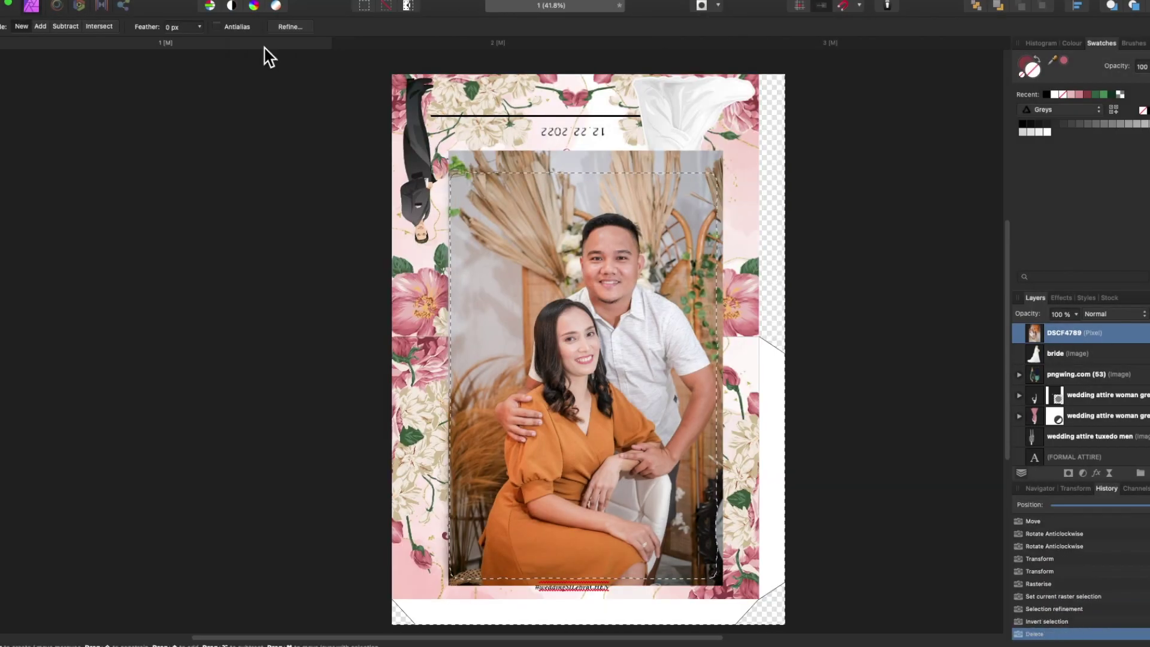
Shrink the photo onto the left and move its layer lower in the stack.
left_click_drag(723, 161, 595, 359)
scroll(448, 376, "down", 2)
scroll(581, 469, "up", 3)
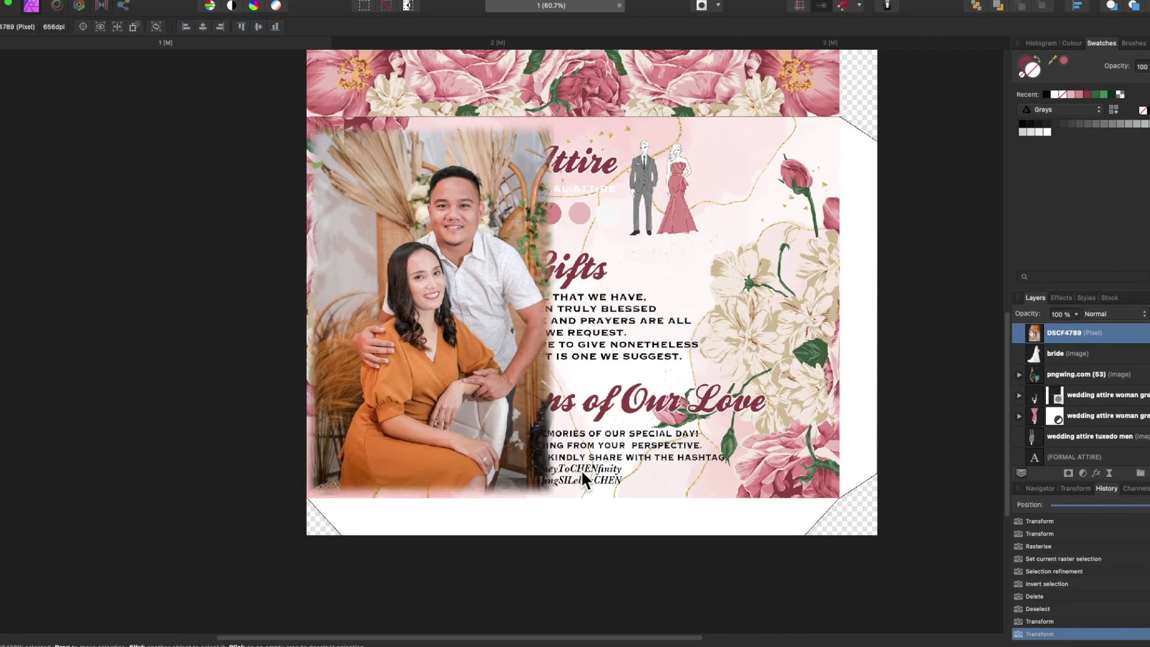
left_click_drag(1023, 429, 1043, 365)
Put the photo inside the panel's rectangle group and brighten it with Brightness/Contrast.
left_click(1048, 415)
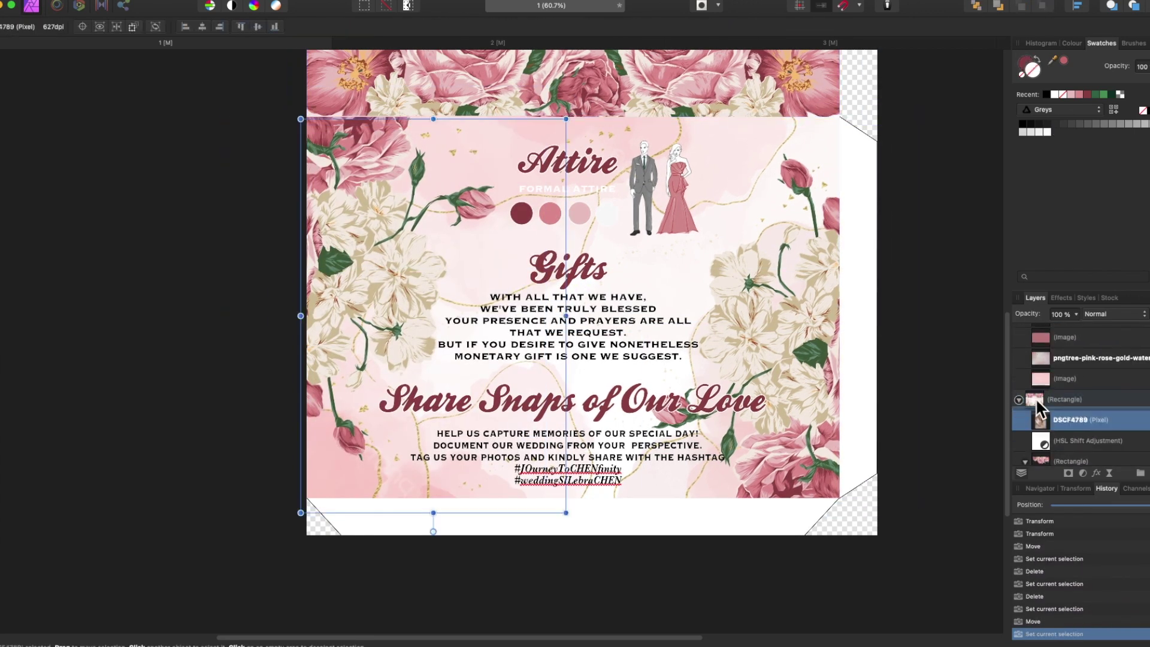
left_click_drag(1040, 419, 1041, 393)
left_click_drag(362, 463, 336, 467)
left_click(1083, 473)
left_click_drag(860, 560, 838, 559)
left_click(778, 514)
left_click_drag(1072, 402, 1054, 428)
Scale the flowers down toward the bottom-right and move the colour dot and attire items right.
left_click(773, 335)
left_click_drag(706, 180, 791, 270)
scroll(1078, 389, "up", 5)
left_click(1087, 442)
scroll(1078, 389, "up", 3)
left_click(1102, 371, "shift")
left_click_drag(696, 226, 788, 220)
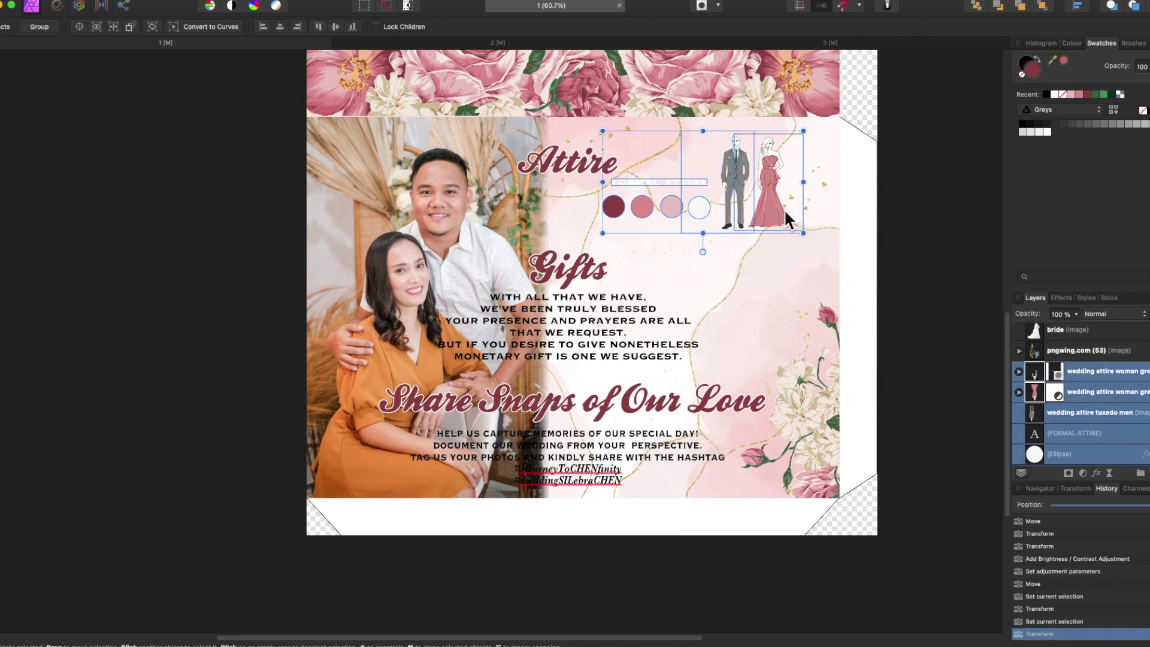
Select the FORMAL ATTIRE text, then open layer effects for the HELP US CAPTURE MEMORIES text.
left_click(659, 181)
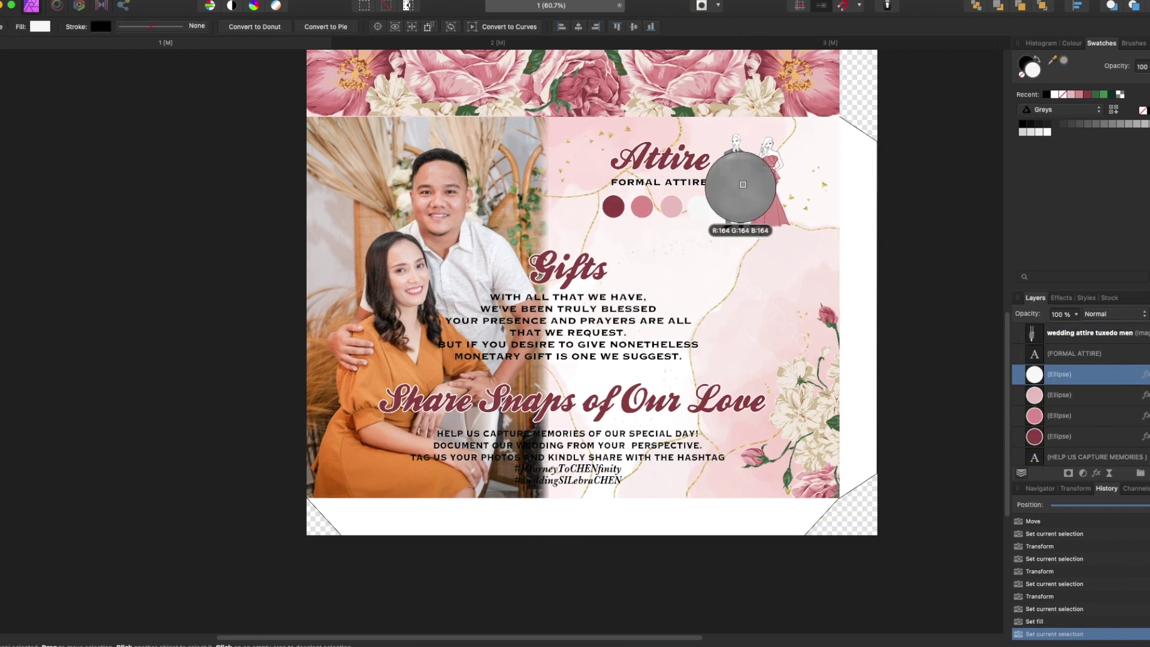
key("Tab")
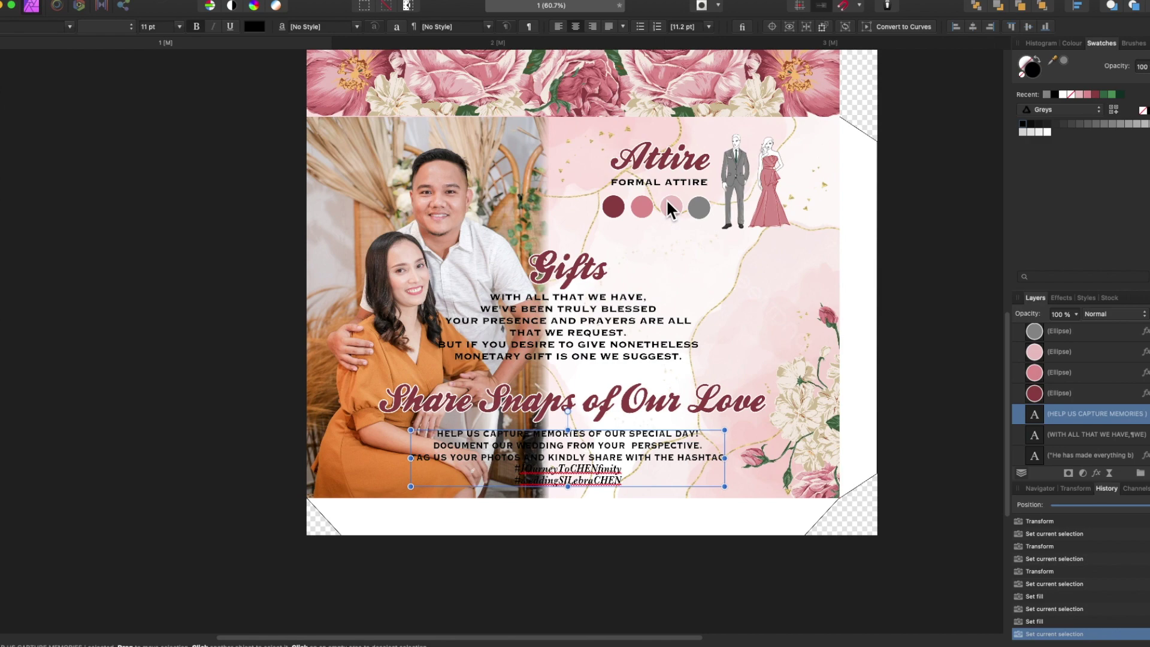
left_click(1052, 457)
left_click(1096, 473)
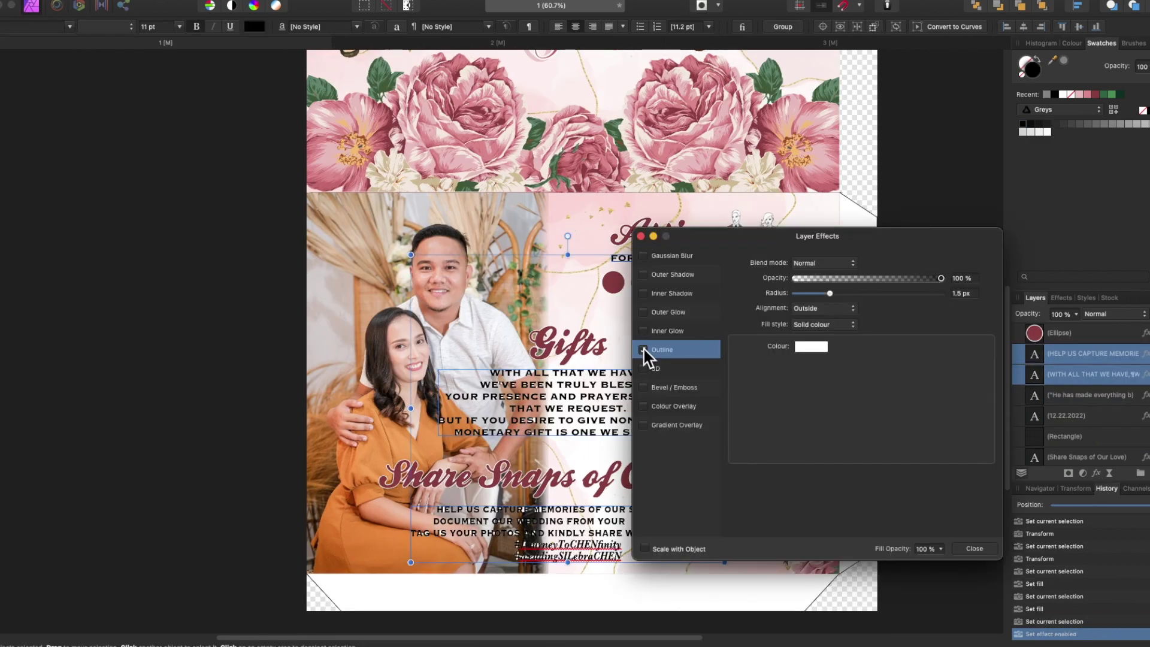
Shift the Gifts heading and the HELP US text to the right.
scroll(974, 303, "down", 3)
scroll(973, 302, "right", 3)
left_click(640, 236)
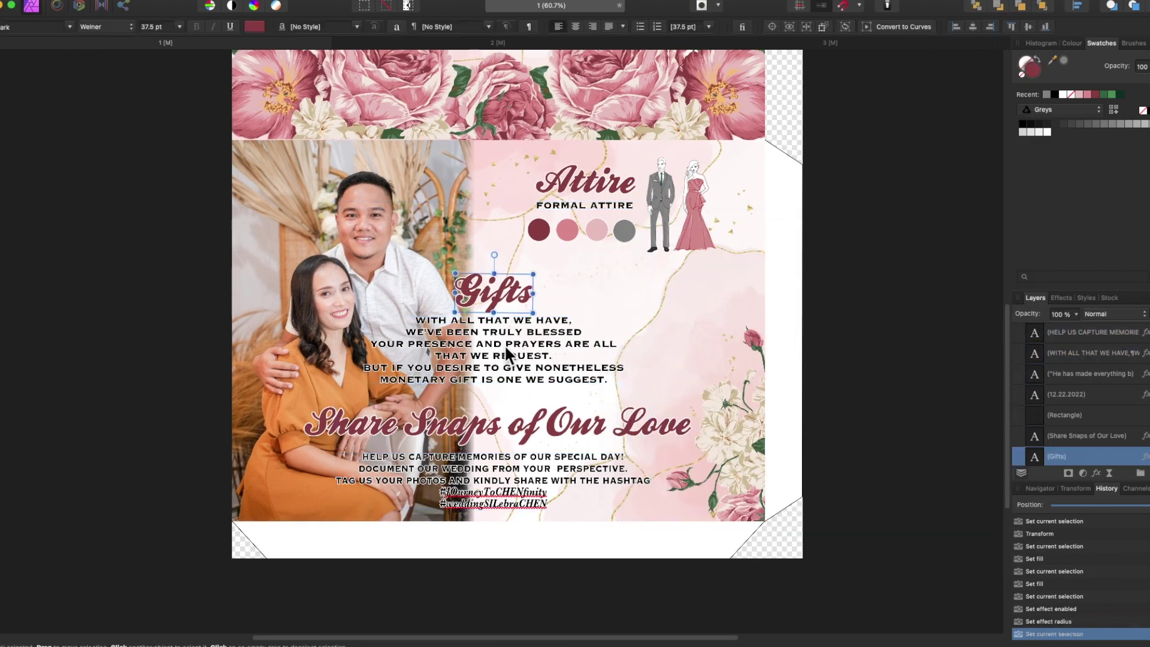
left_click_drag(501, 291, 623, 290)
left_click_drag(456, 473, 576, 469)
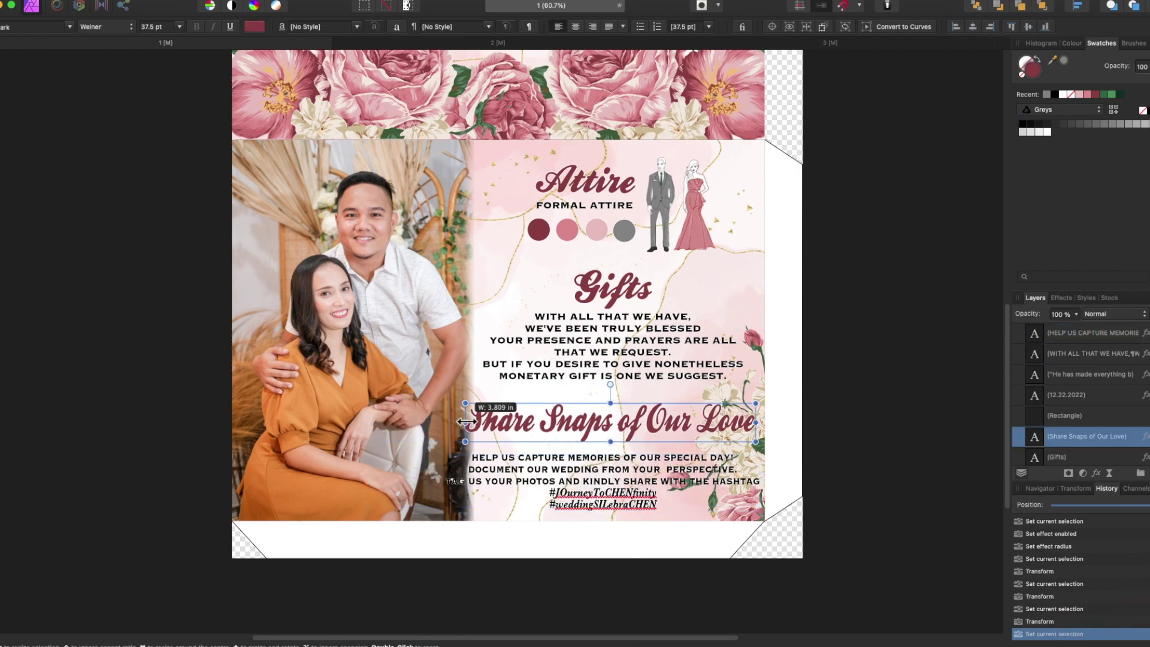
Give the FORMAL ATTIRE text an outline effect with a 3 px radius.
left_click(1096, 473)
left_click(585, 205)
left_click(968, 290)
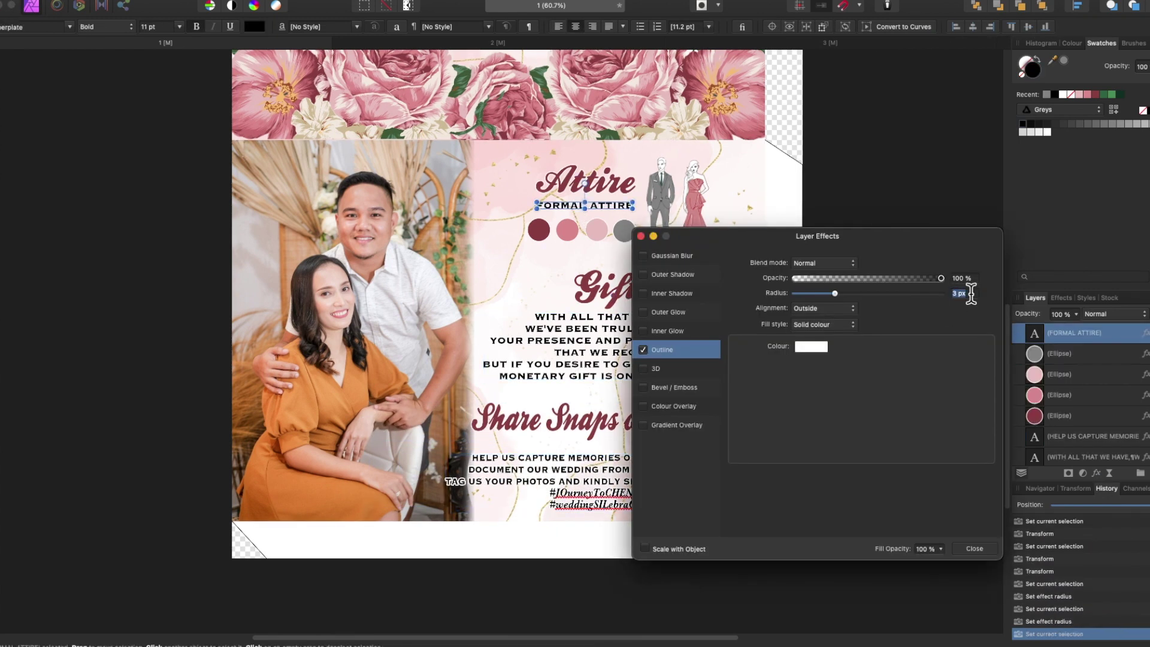
left_click(970, 547)
Scale down the left flower image and add an upside-down flipped copy.
left_click(1042, 423)
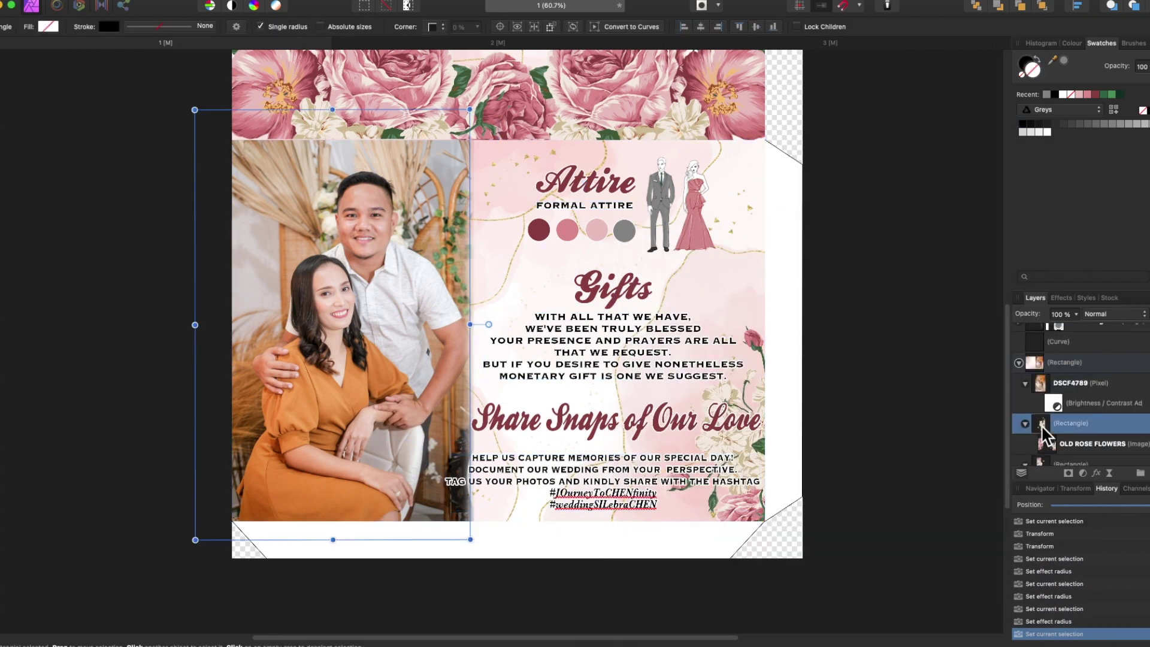
left_click_drag(801, 551, 760, 321)
key("super+c")
key("super+v")
right_click(767, 530)
left_click(917, 585)
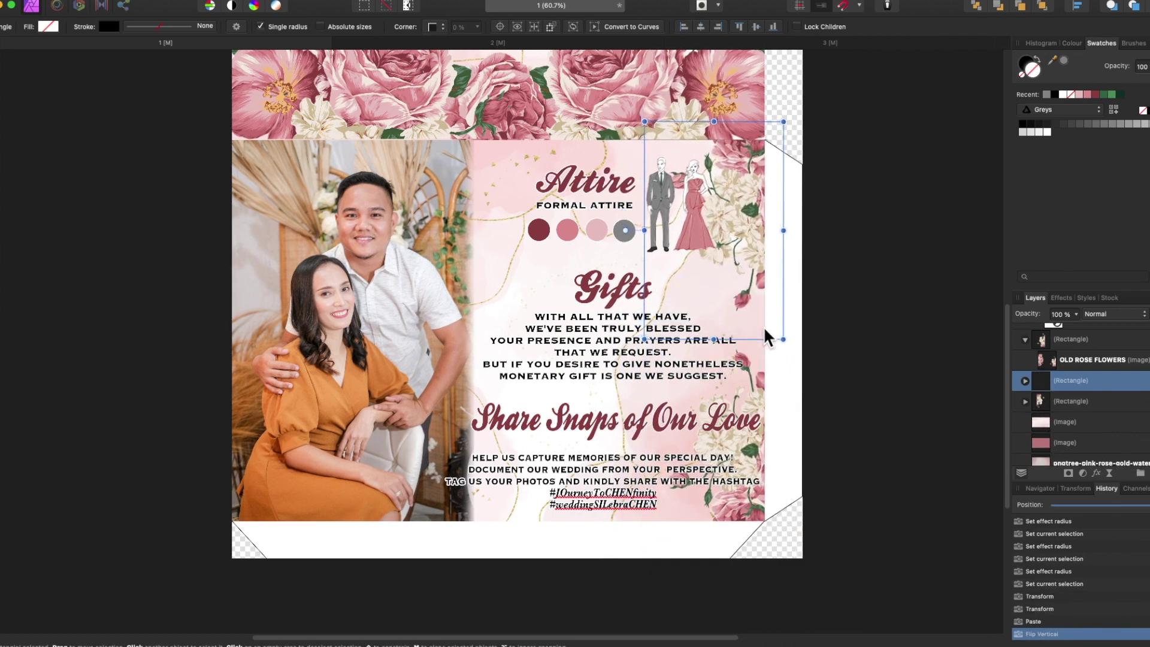
left_click(1145, 381)
Select the attire block and the Gifts text, and move the Gifts block up.
left_click(585, 180)
left_click(1027, 372, "shift")
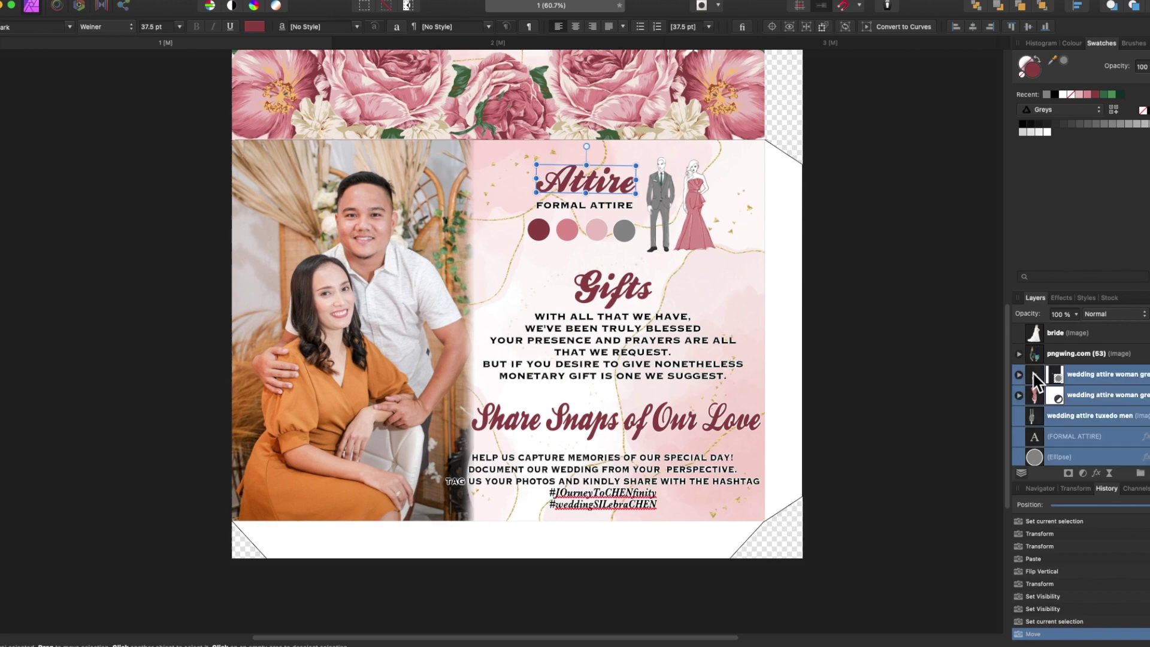
left_click(623, 346)
left_click_drag(622, 346, 628, 338)
Reposition and widen the Share Snaps of Our Love heading box, then review the layout.
left_click_drag(606, 481, 605, 471)
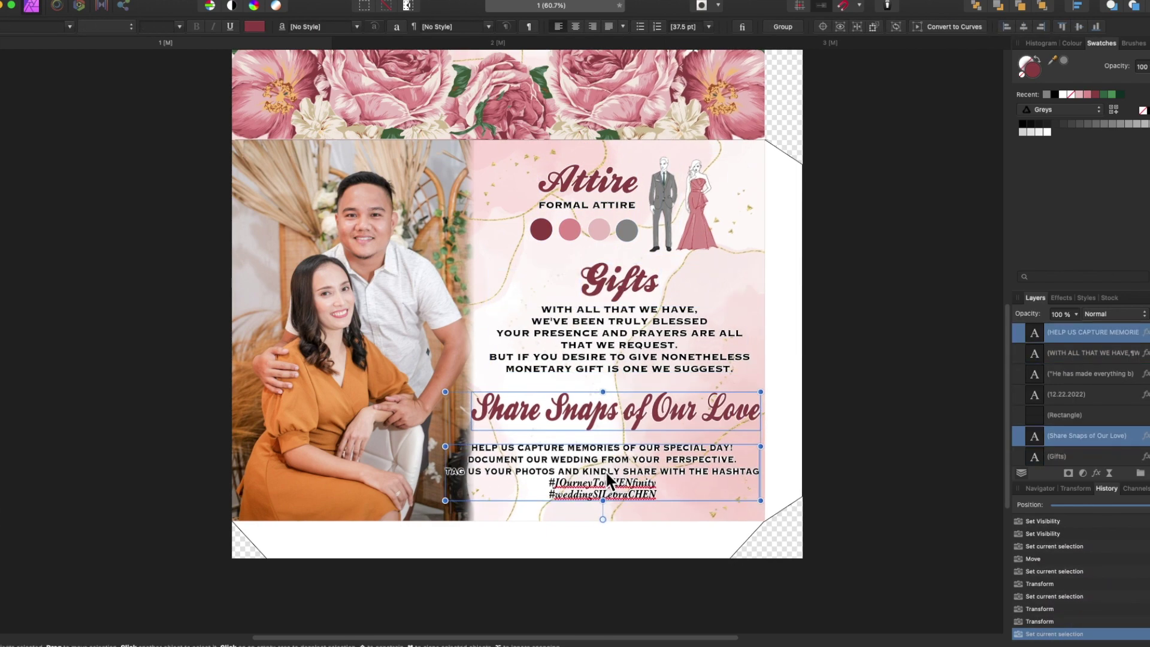
left_click_drag(476, 411, 473, 411)
left_click(903, 477)
scroll(903, 477, "down", 3)
scroll(904, 478, "up", 2)
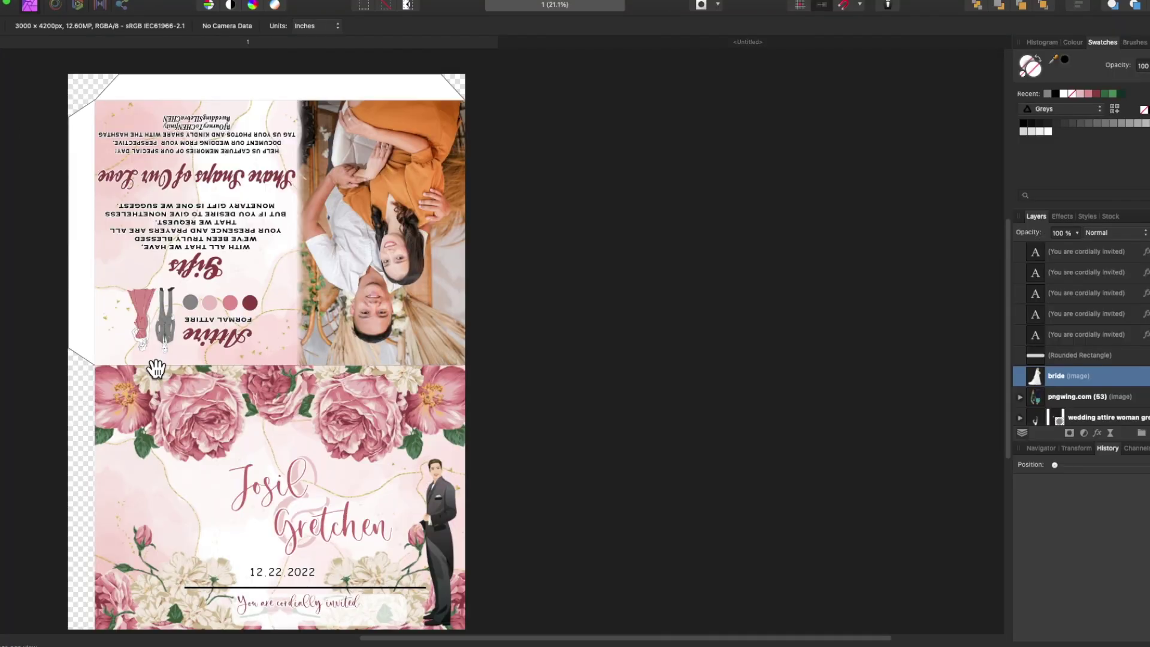
Give the heartbeat image a dark grey Colour Overlay.
left_click(1034, 367)
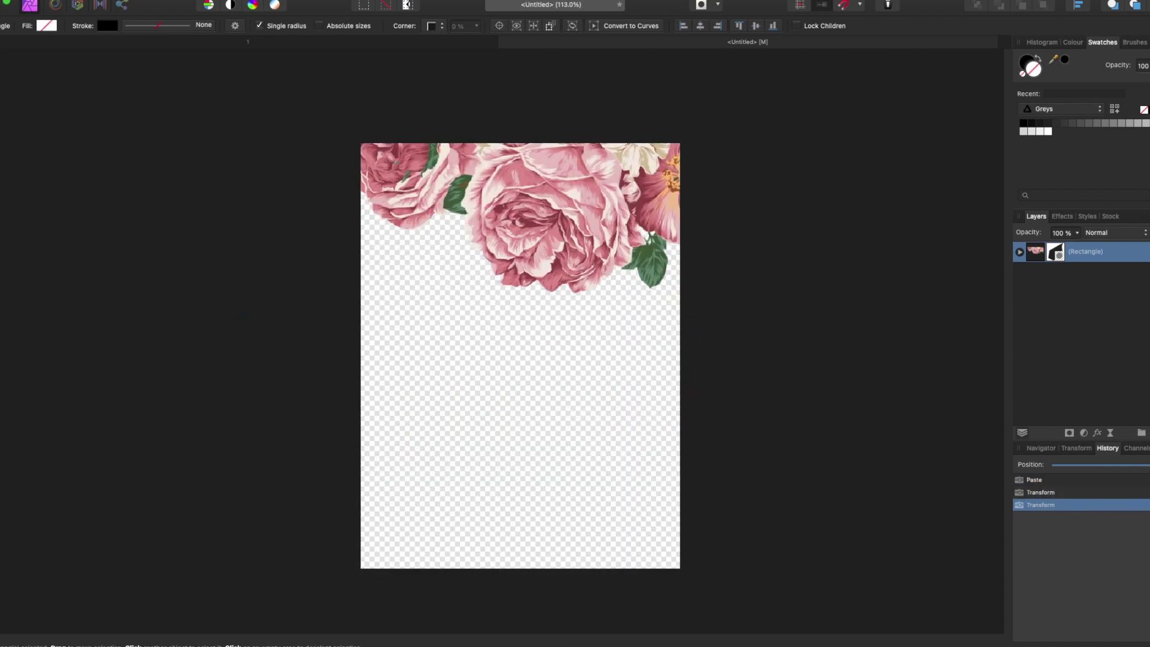
right_click(217, 621)
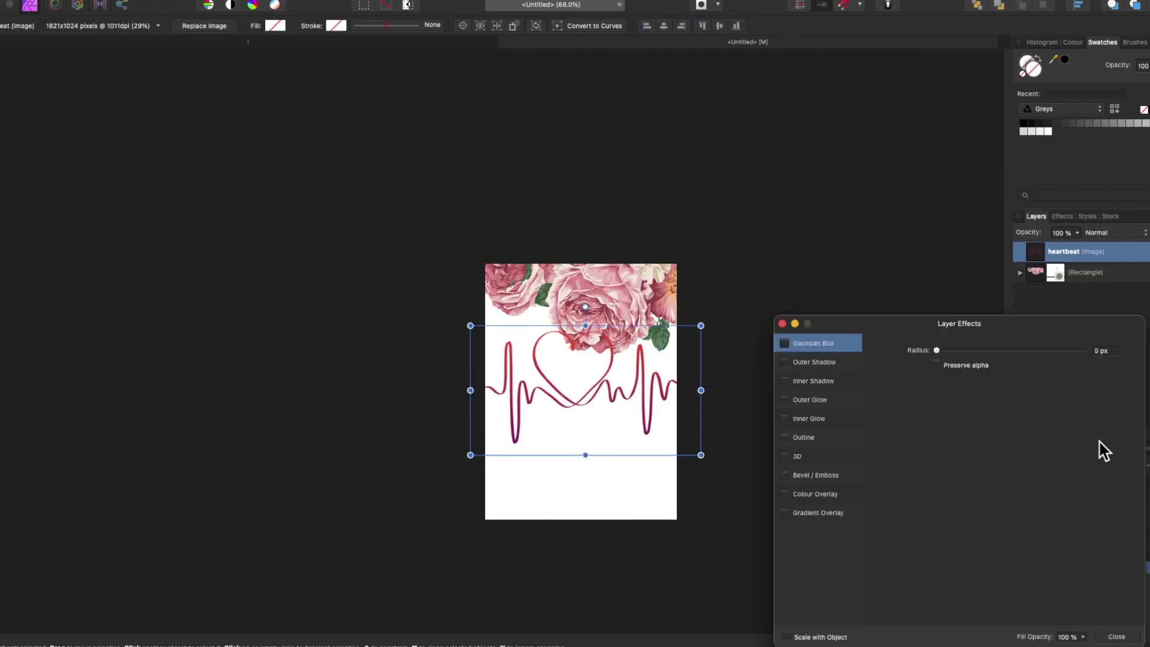
left_click(814, 494)
left_click(950, 381)
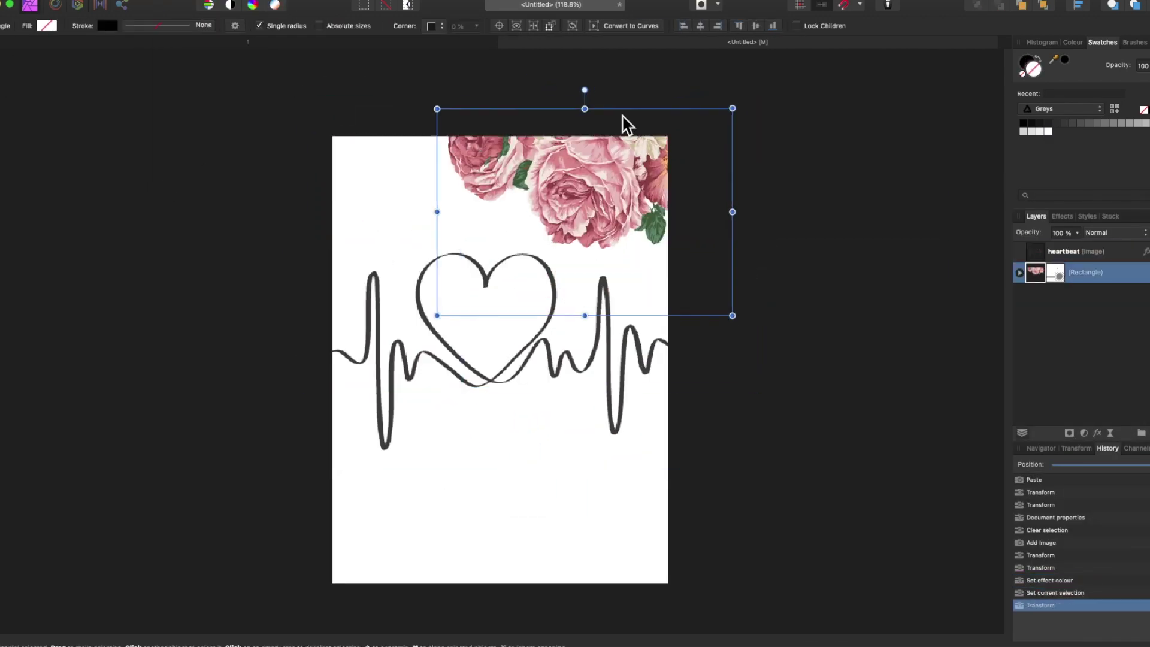
Tilt the rose image and place a rotated copy along the right edge.
mouse_move(624, 120)
left_mouse_down()
mouse_move(701, 188)
mouse_move(635, 106)
left_mouse_up()
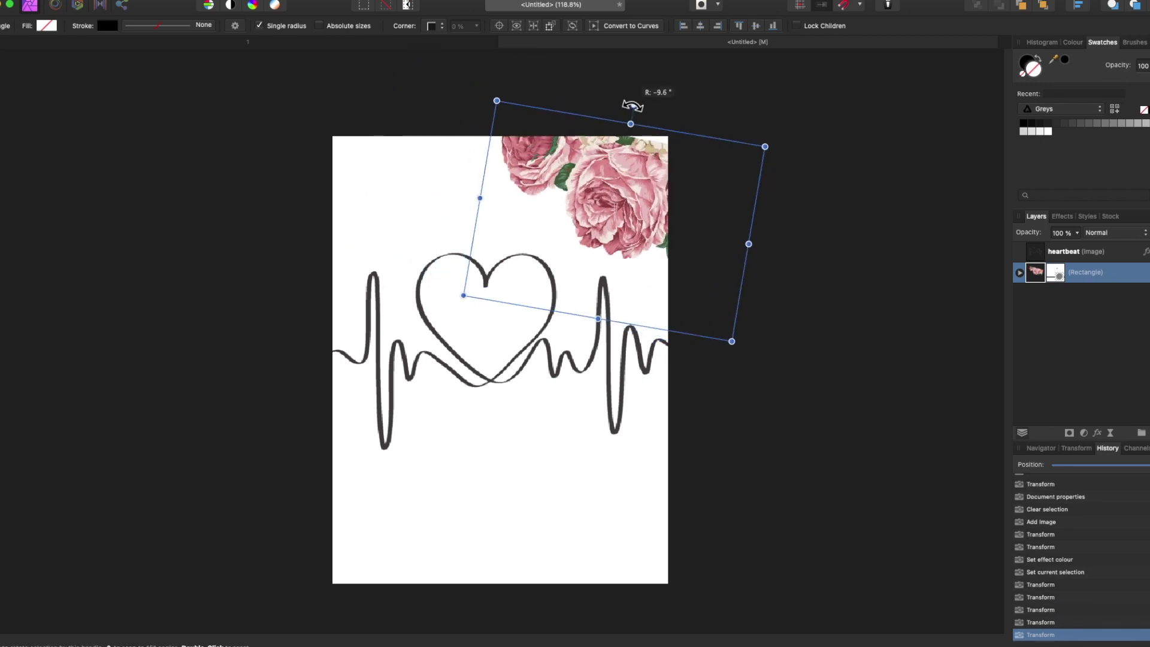
key("super+v")
left_click_drag(736, 193, 663, 342)
left_click_drag(734, 288, 675, 372)
Add another rose copy, mirrored horizontally, flipped vertically and rotated into place.
key("super+v")
left_click_drag(712, 309, 693, 534)
right_click(663, 536)
left_click(783, 583)
left_click_drag(584, 501, 607, 327)
right_click(607, 328)
left_click(778, 585)
left_click_drag(692, 419, 683, 455)
Replace the misplaced copy with vertically flipped rose copies for the middle and bottom right.
key("Delete")
key("super+v")
right_click(539, 158)
left_click(688, 368)
left_click_drag(681, 290, 688, 331)
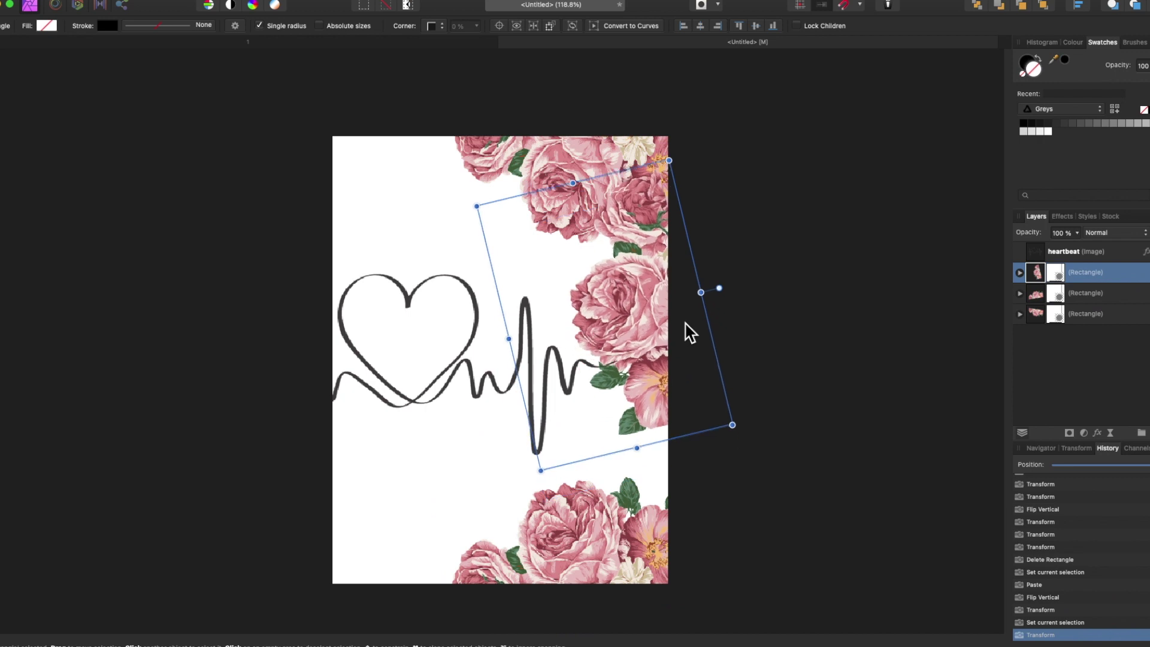
key("super+v")
right_click(677, 350)
left_click(827, 546)
Move the rose layer lower in the stack, and shrink the heartbeat into the top left.
left_click_drag(1123, 281, 1040, 332)
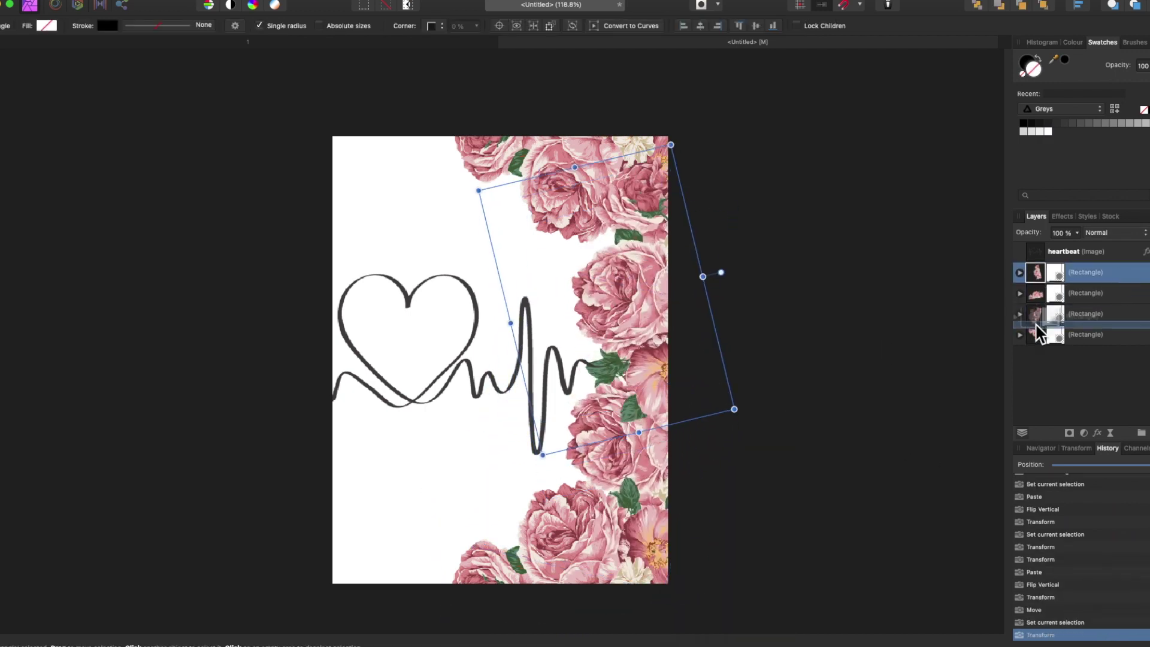
left_click(526, 359)
left_click_drag(593, 455, 596, 360)
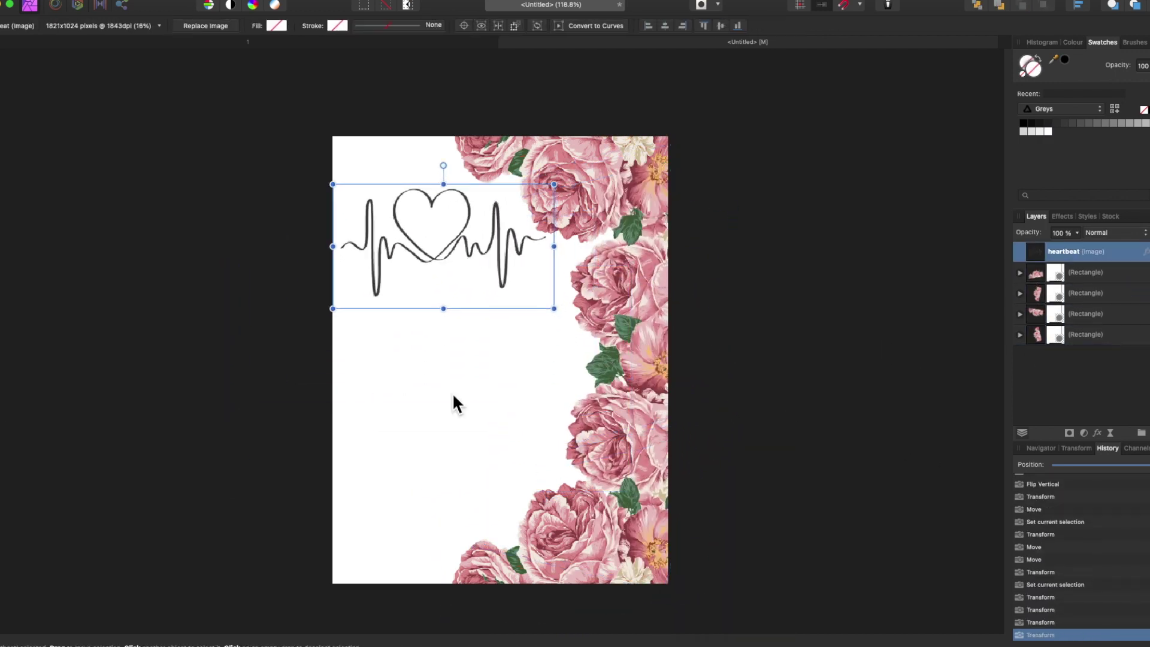
Finish the message with 'with us!', centre it, and apply the josephsophia script font.
type("with us!")
key("ctrl+a")
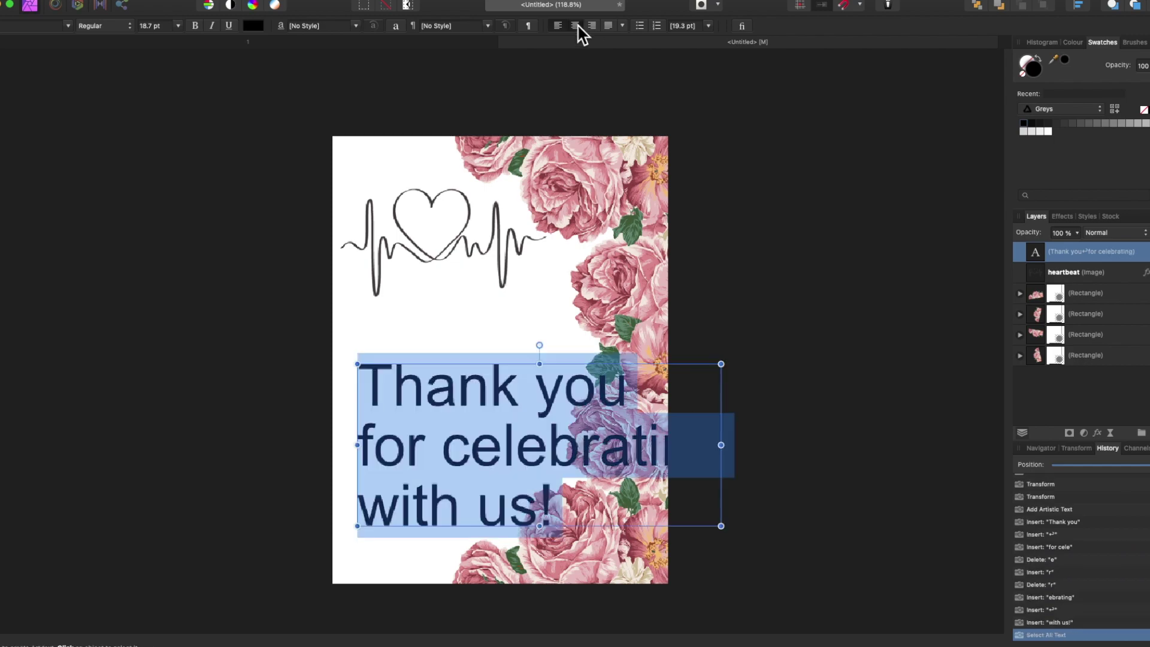
left_click(36, 26)
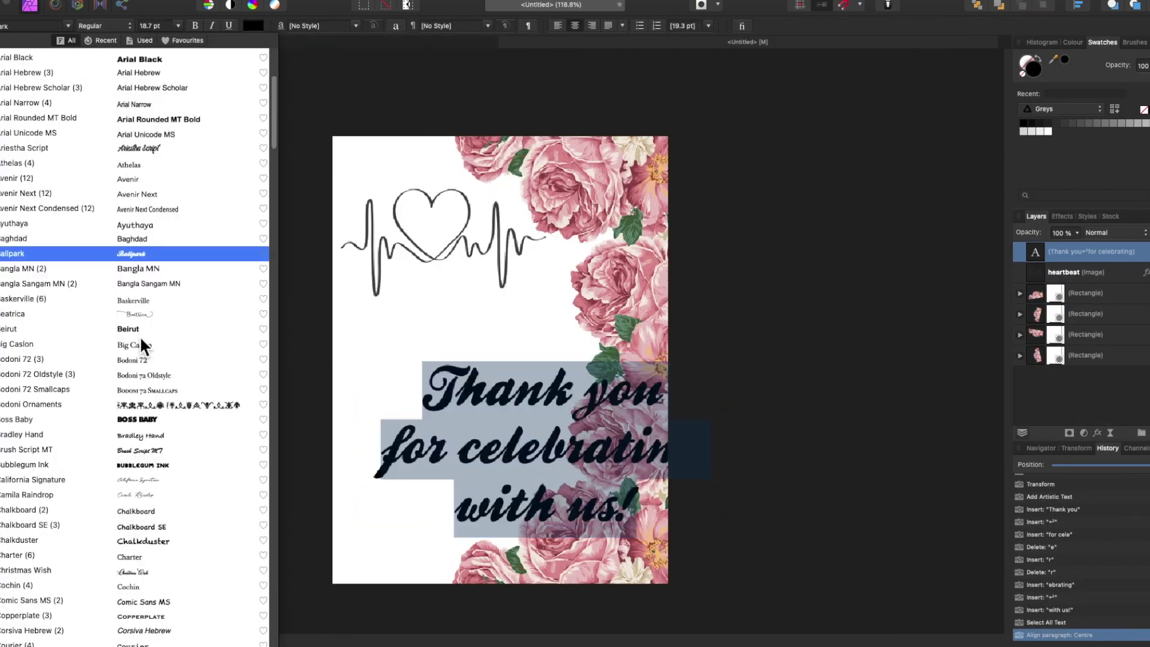
scroll(139, 335, "down", 5)
left_click(152, 387)
scroll(148, 436, "down", 5)
scroll(148, 436, "down", 5)
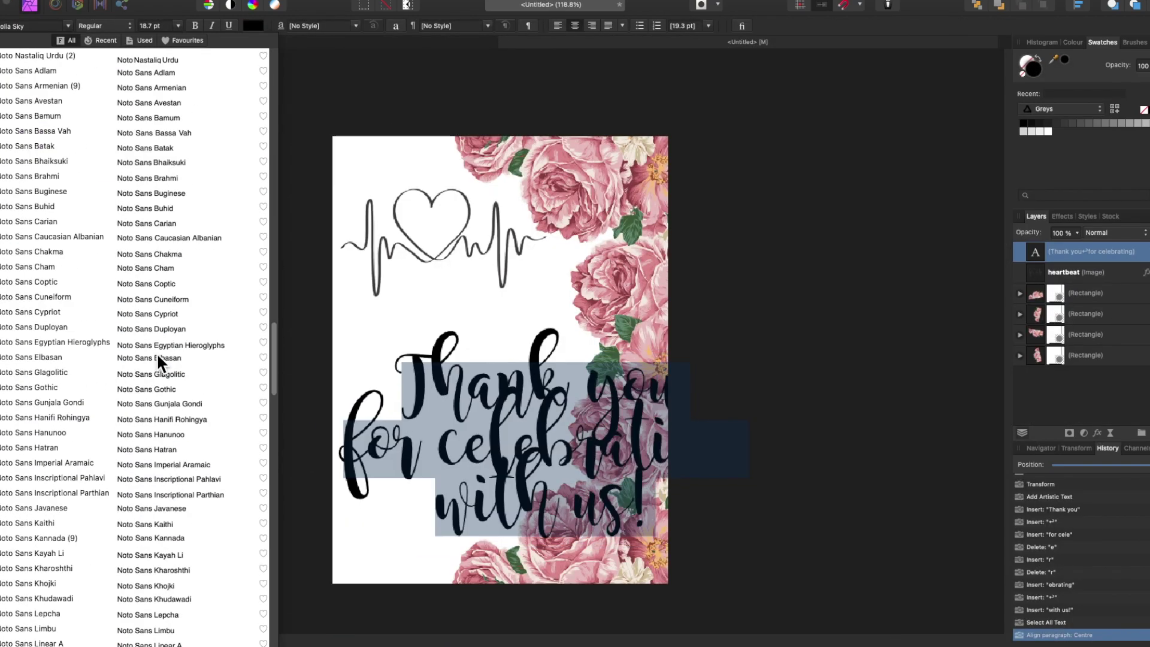
left_click(144, 219)
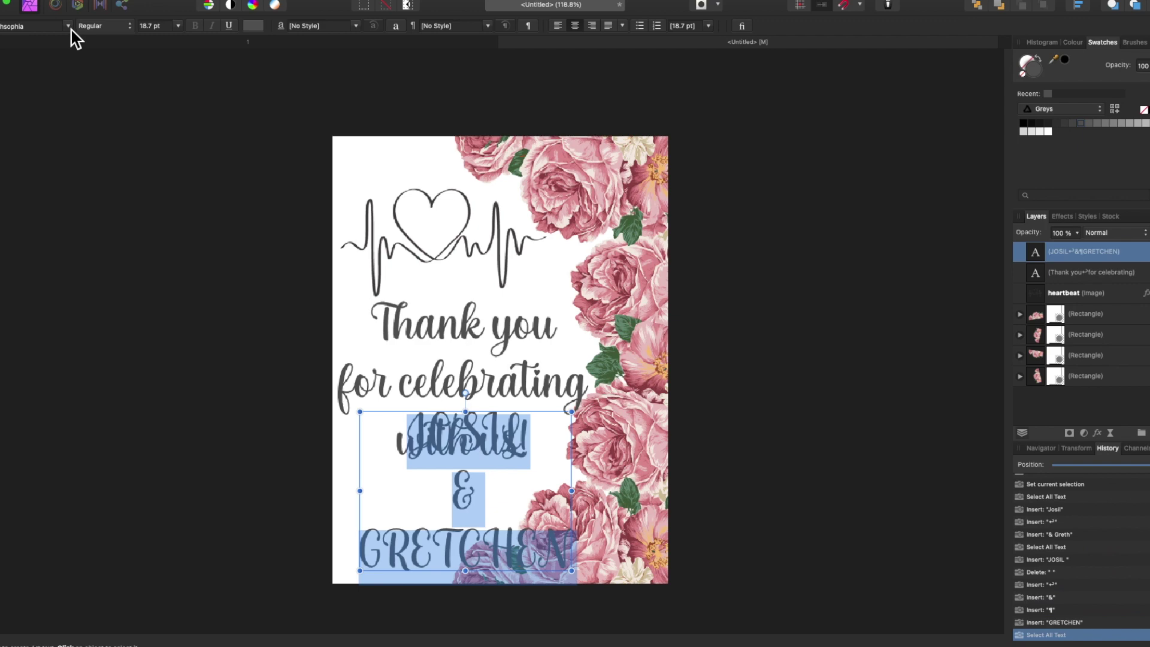
Set the names in Times New Roman, shrink the heartbeat, and move the message under it.
left_click(69, 25)
left_click(128, 95)
left_click(447, 249)
left_click_drag(446, 248, 455, 232)
left_click_drag(461, 384, 461, 361)
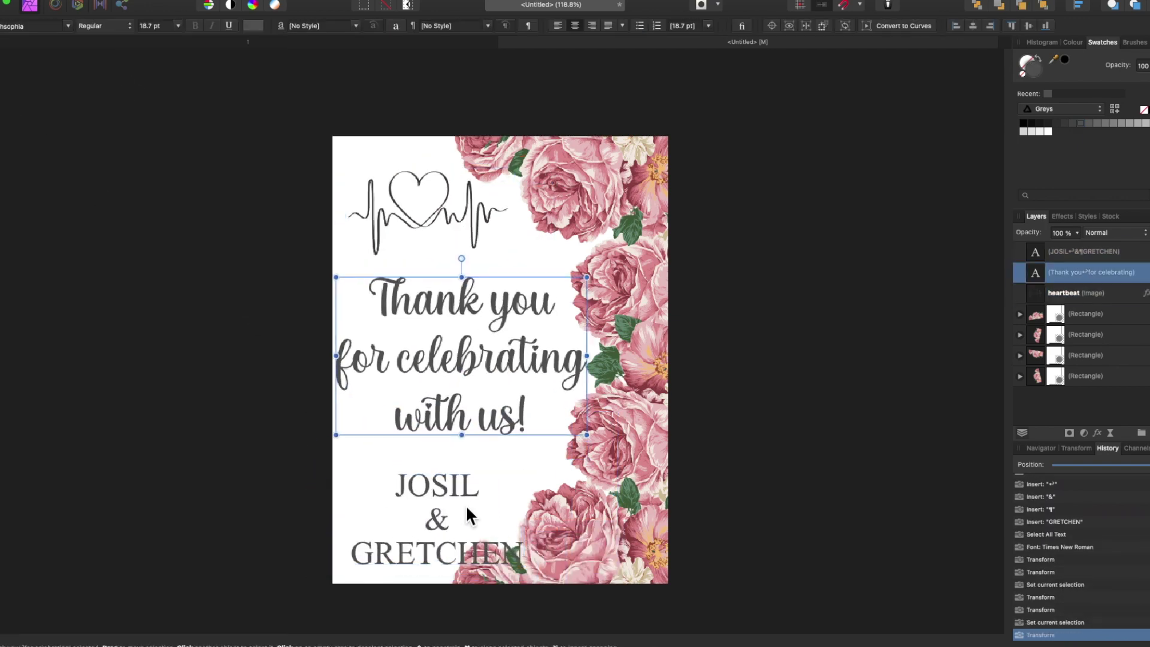
Make the names bold and move them up.
left_click(467, 495)
key("ctrl+b")
left_click(615, 539)
left_click_drag(616, 539, 713, 523)
scroll(599, 360, "down", 1)
Adjust the right-edge rose images and fine-tune the names' position.
left_click(585, 186)
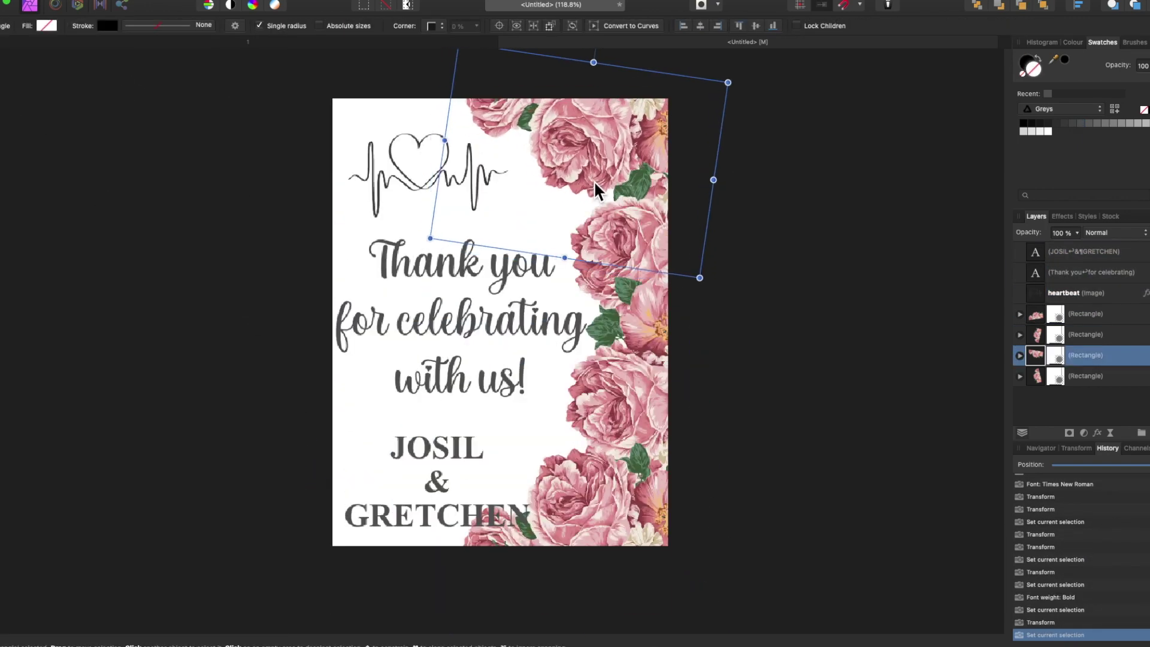
left_click_drag(431, 168, 431, 153)
left_click(461, 258)
left_click_drag(461, 258, 461, 242)
left_click(569, 505)
left_click_drag(459, 495, 455, 479)
Draw a grey rectangle covering the whole page and send it behind everything.
key("m")
left_click_drag(328, 91, 672, 551)
left_click(1078, 123)
left_click_drag(1066, 251, 1036, 410)
Make the message and names text white.
left_click(1036, 254)
left_click(1078, 272, "shift")
left_click(1048, 131)
left_click(1097, 432)
Change the heartbeat overlay to white and lighten the grey background rectangle.
left_click(937, 441)
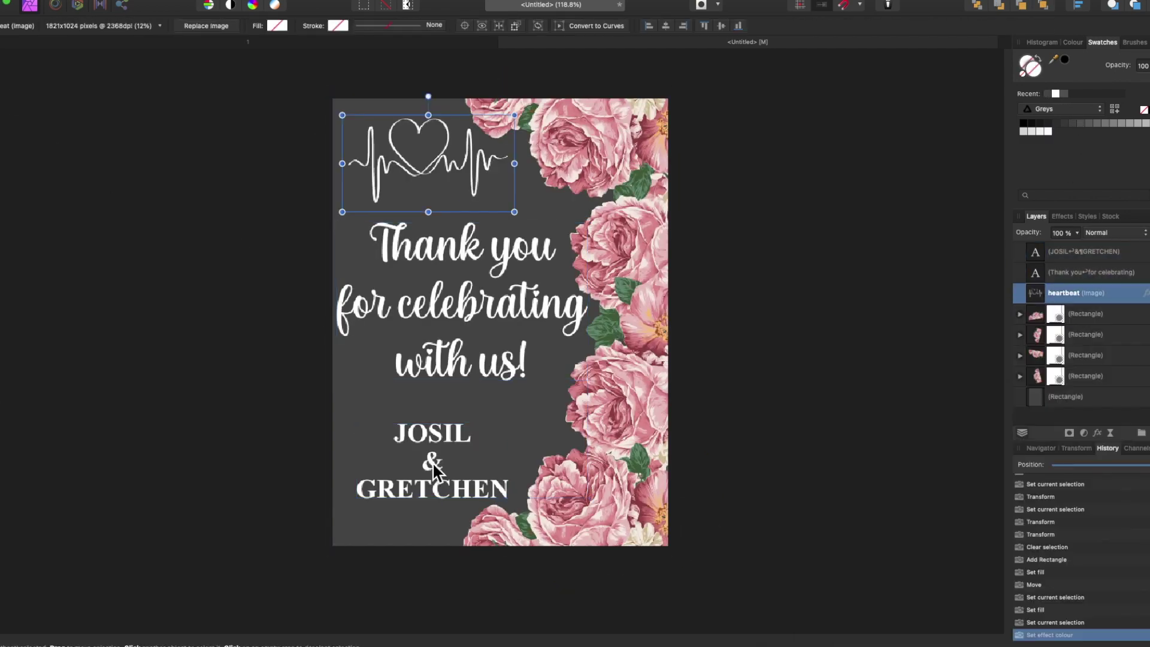
left_click(1066, 397)
left_click(1103, 123)
left_click(1105, 124)
key("super+d")
Paste the roses and flip them horizontally onto the left side.
key("super+v")
right_click(598, 442)
left_click(663, 536)
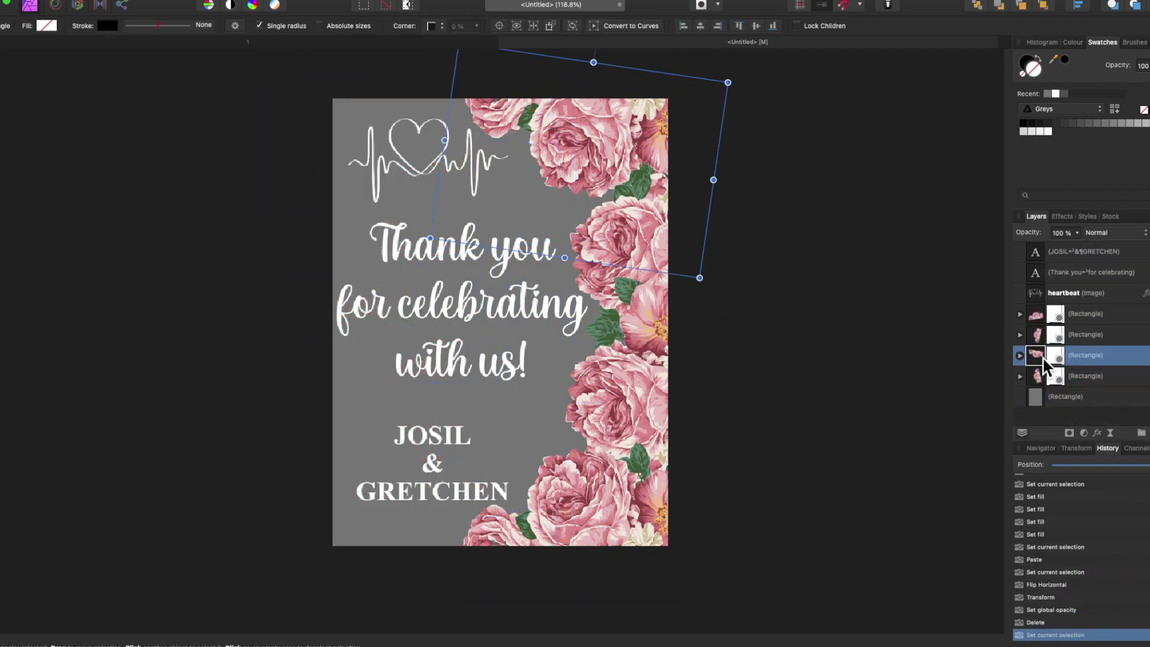
left_click_drag(599, 57, 638, 144)
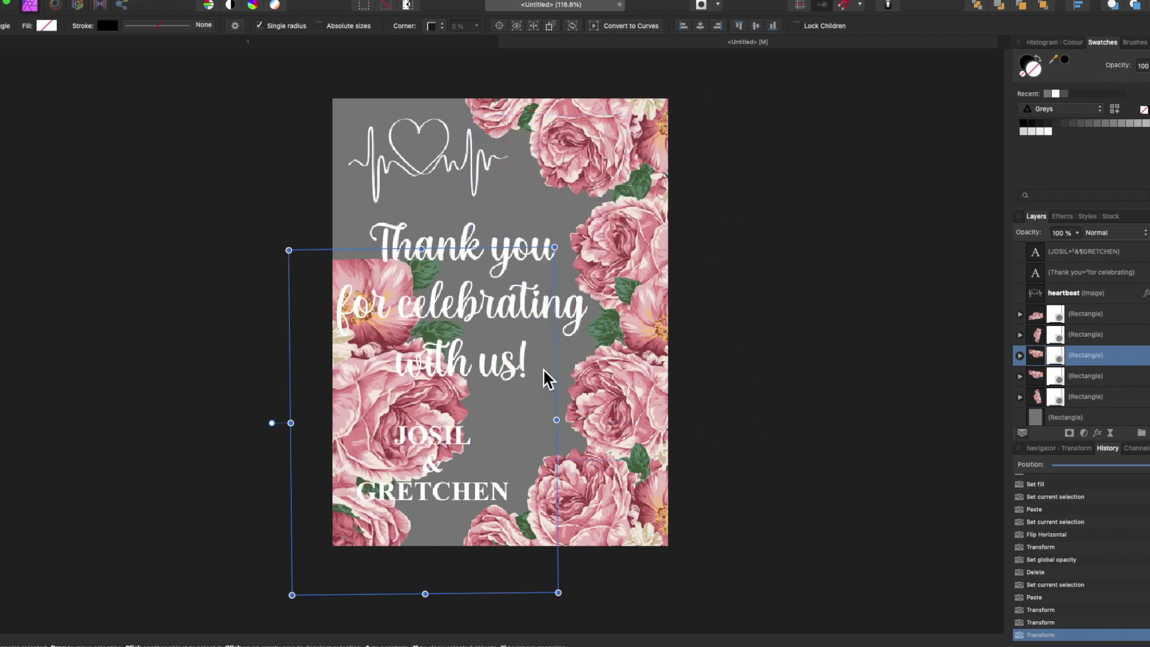
key("3")
key("6")
Add a flipped rose copy up the left edge, then hide the faded left rose strip.
key("super+v")
left_click_drag(320, 571, 324, 341)
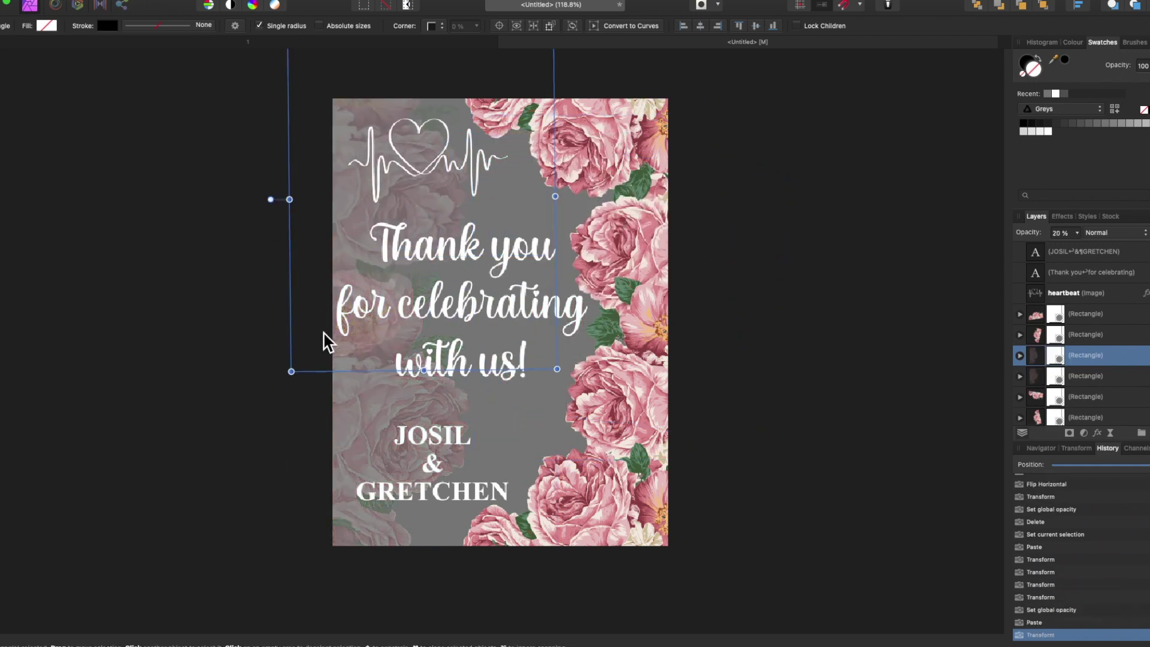
left_click_drag(340, 611, 340, 624)
key("super+shift+v")
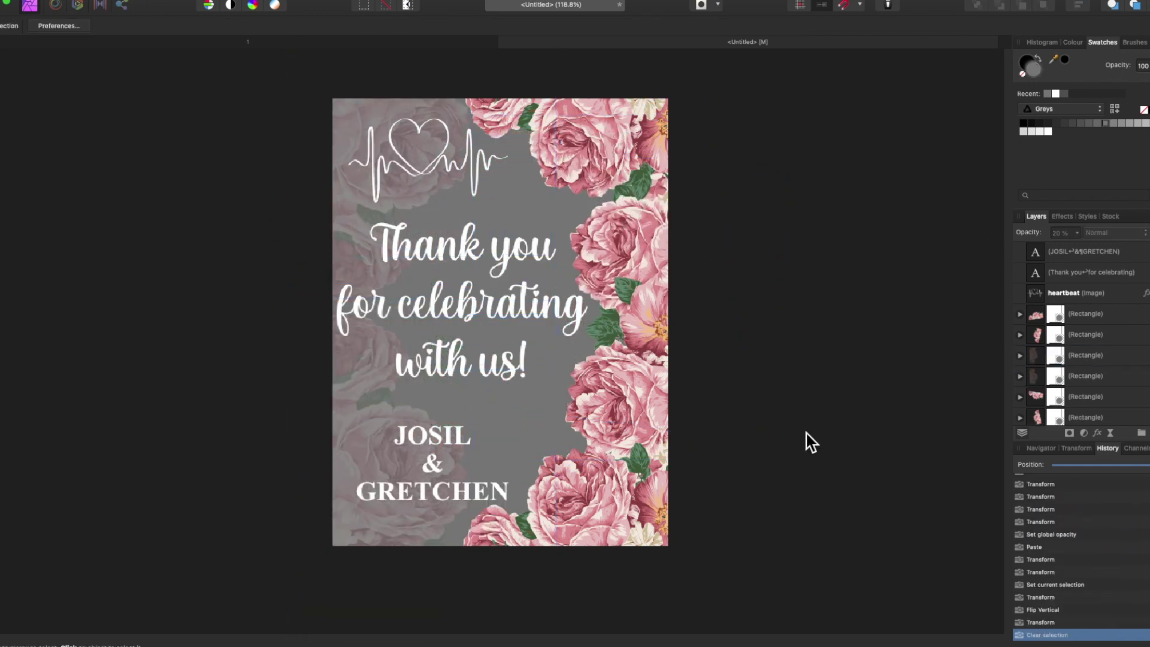
scroll(1084, 336, "down", 1)
left_click(1147, 291)
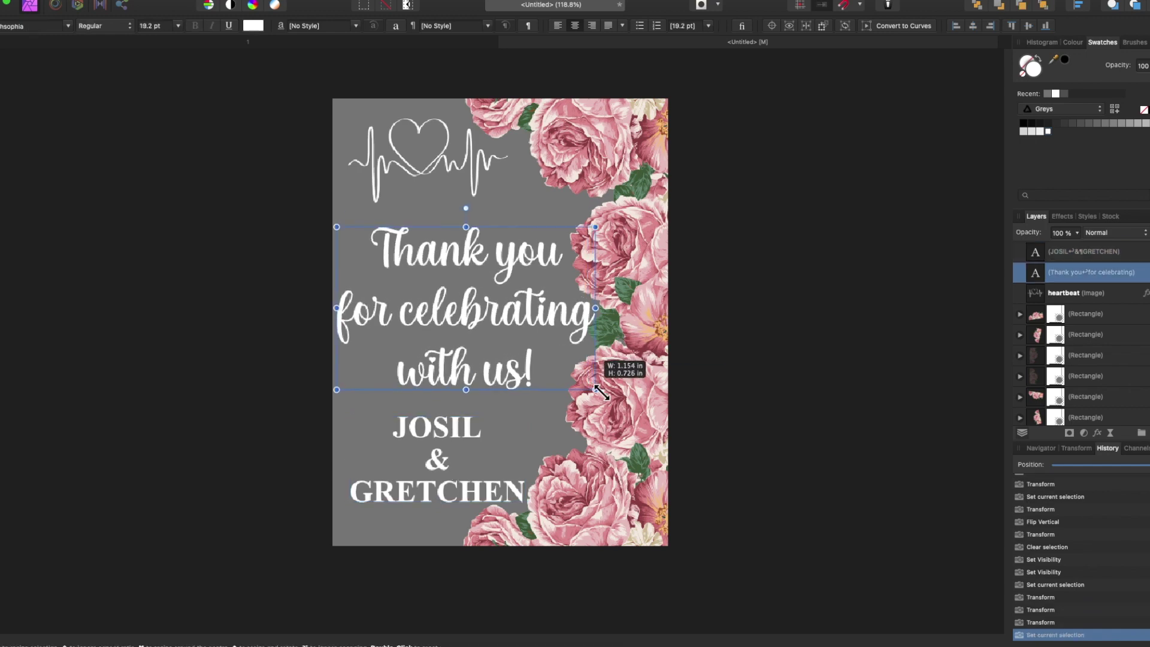
Place the date below the names and reposition the heartbeat, message and text frames.
left_click_drag(600, 393, 601, 393)
left_click(492, 473)
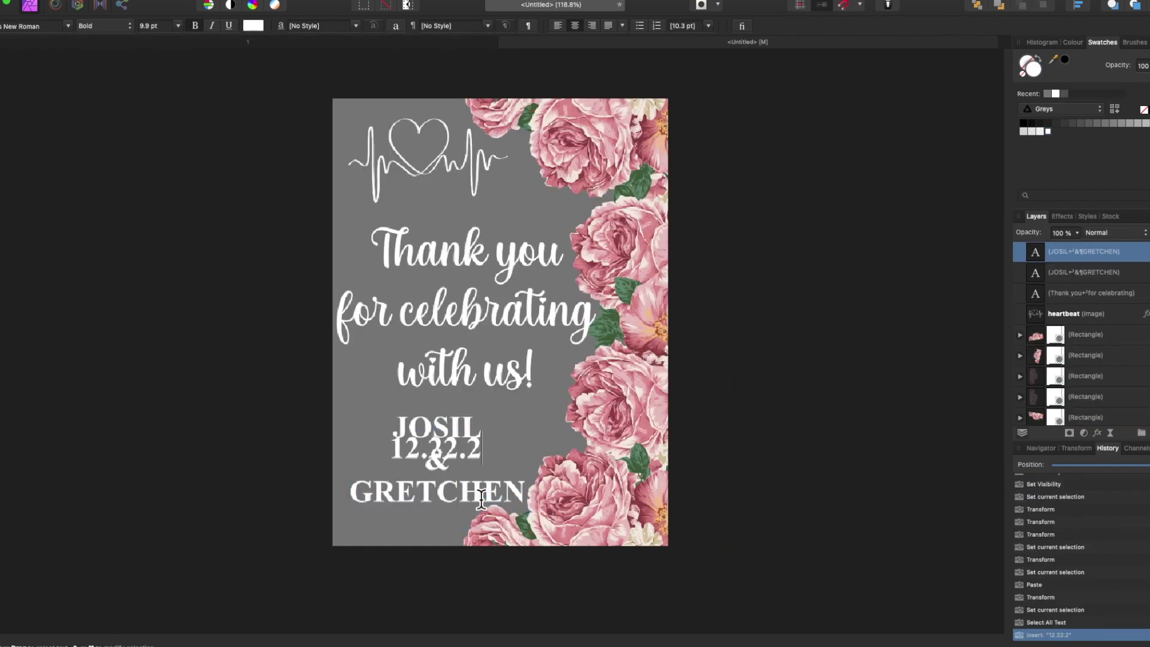
left_click_drag(424, 163, 442, 243)
left_click_drag(440, 458, 446, 446)
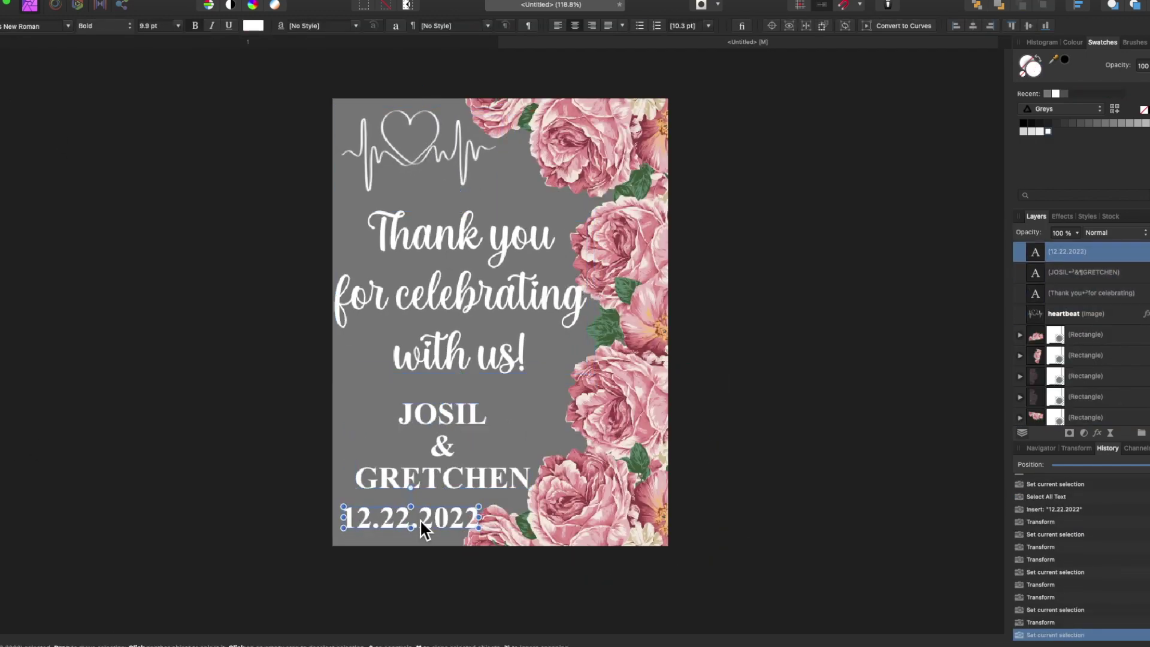
left_click_drag(424, 526, 412, 523)
Set the message in Hello Valentica and the names and date in Copperplate.
left_click(461, 293)
left_click(36, 26)
left_click(171, 381)
left_click(442, 446)
left_click(36, 26)
scroll(151, 299, "up", 10)
left_click(139, 458)
left_click(419, 520)
left_click(36, 25)
left_click(139, 473)
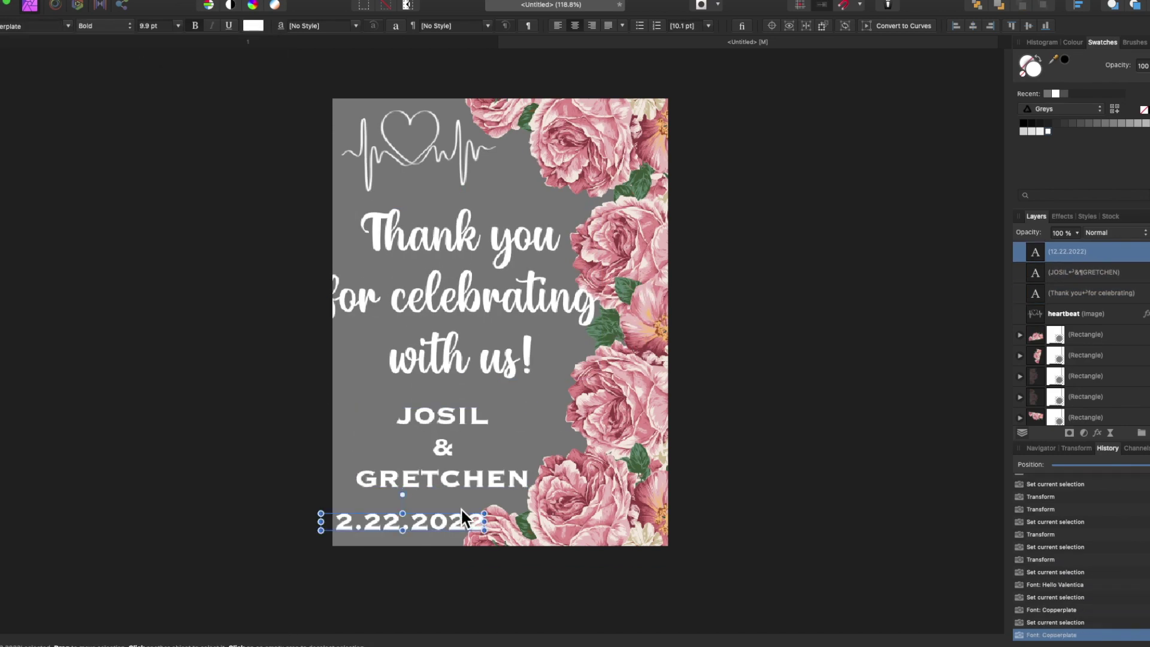
Tighten the names' line spacing to 7 pt and nudge the message down and right.
left_click_drag(359, 497, 359, 498)
left_click(708, 26)
left_click(693, 170)
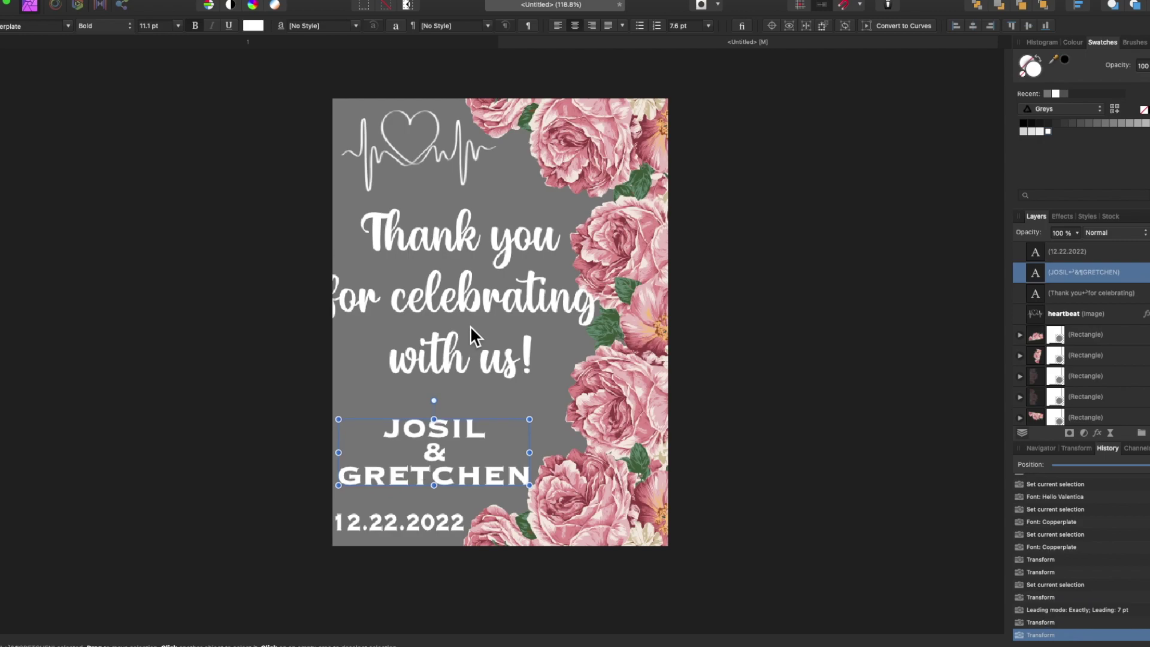
left_click_drag(442, 297, 448, 304)
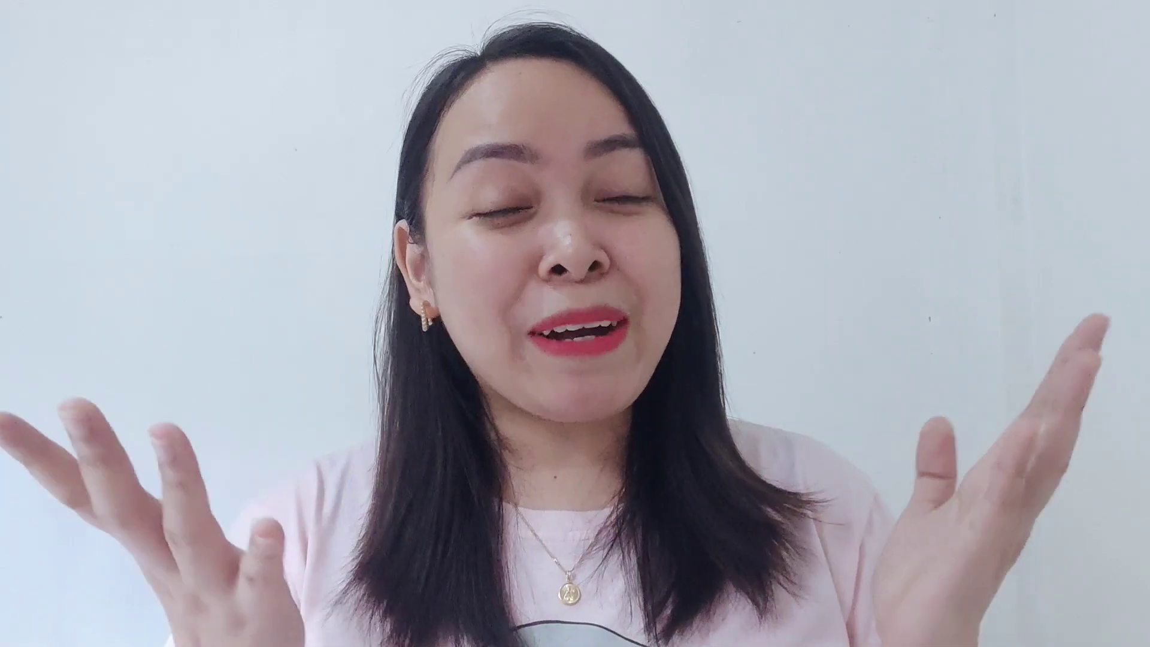